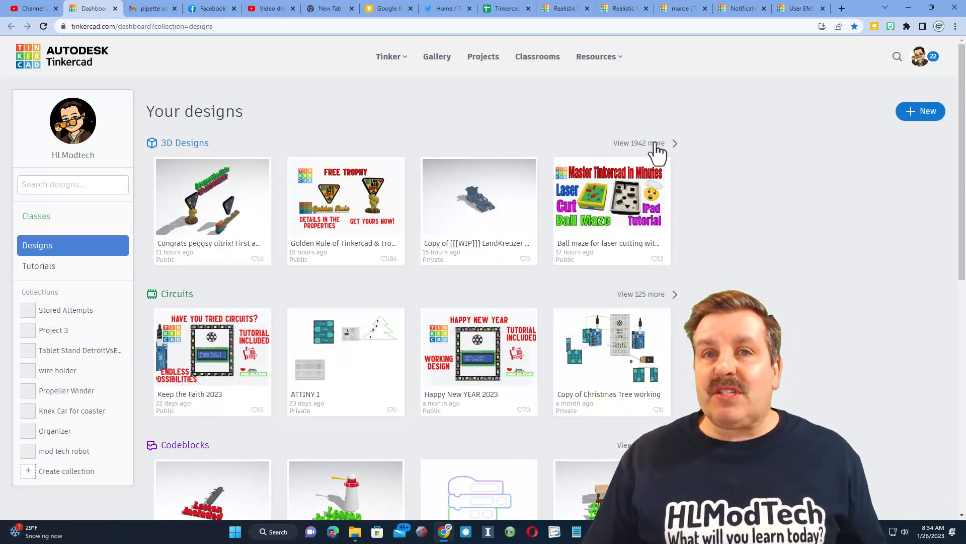
# Create a new 3D design and place a Tube near the middle of the workplane
pyautogui.click(917, 115)
pyautogui.click(890, 142)
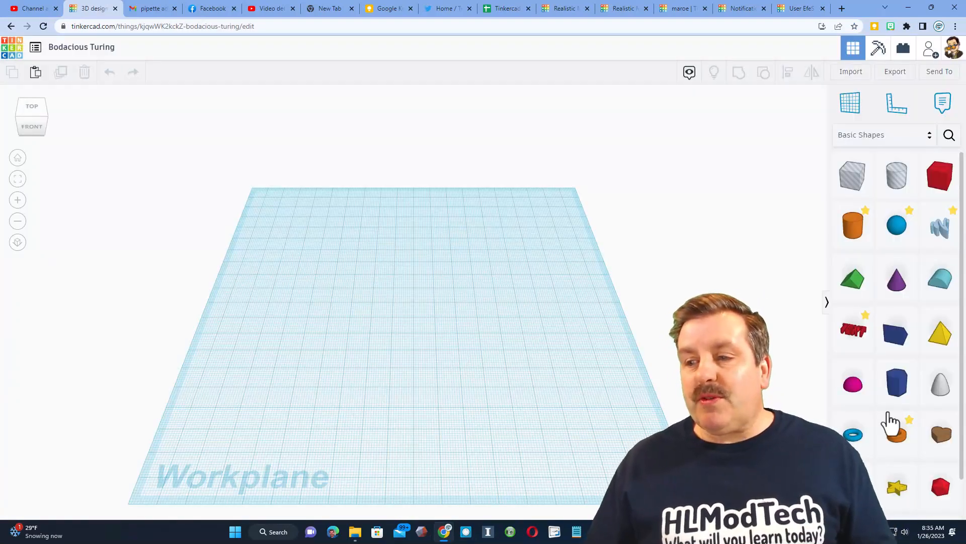
pyautogui.moveTo(890, 448); pyautogui.dragTo(411, 318)
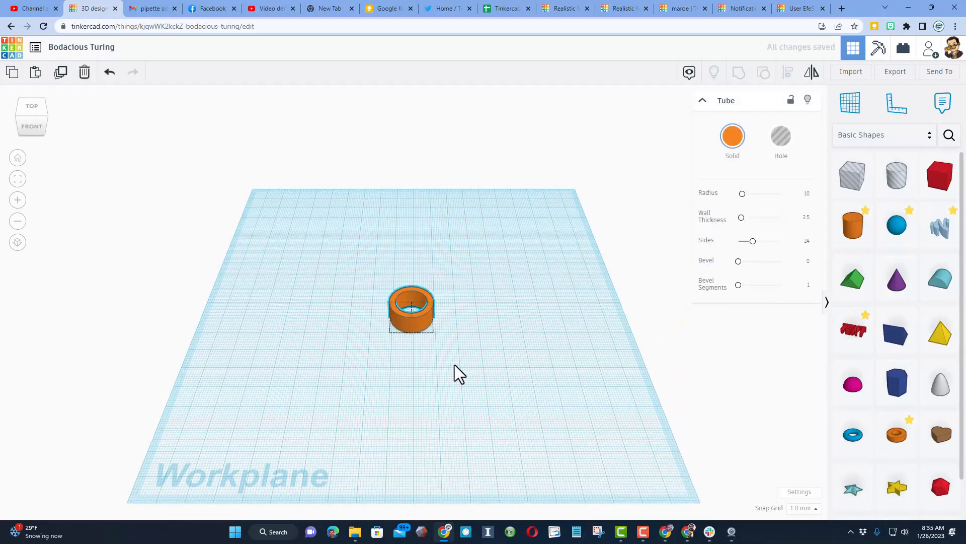
# Set the tube's radius to 5
pyautogui.moveTo(455, 366); pyautogui.dragTo(457, 352, button='right')
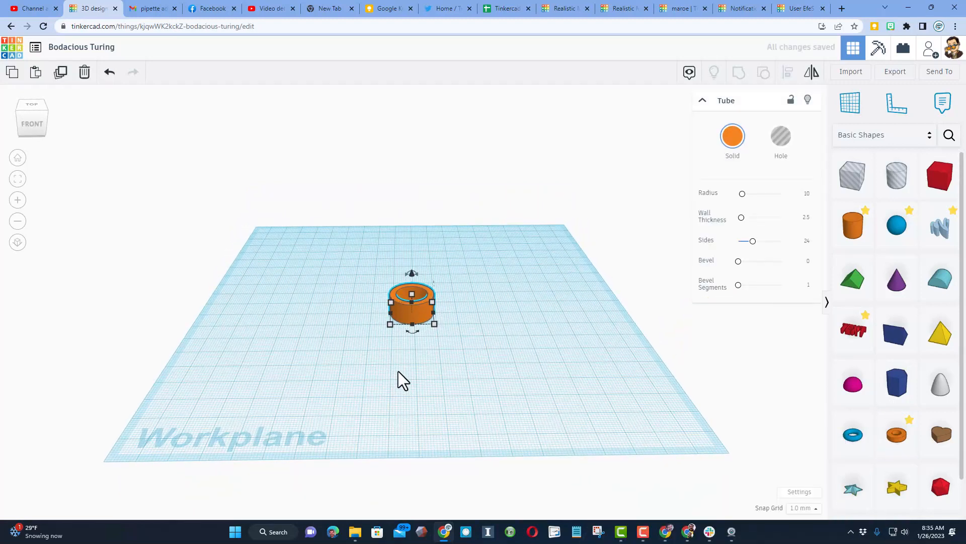
pyautogui.scroll(1, 398, 370)
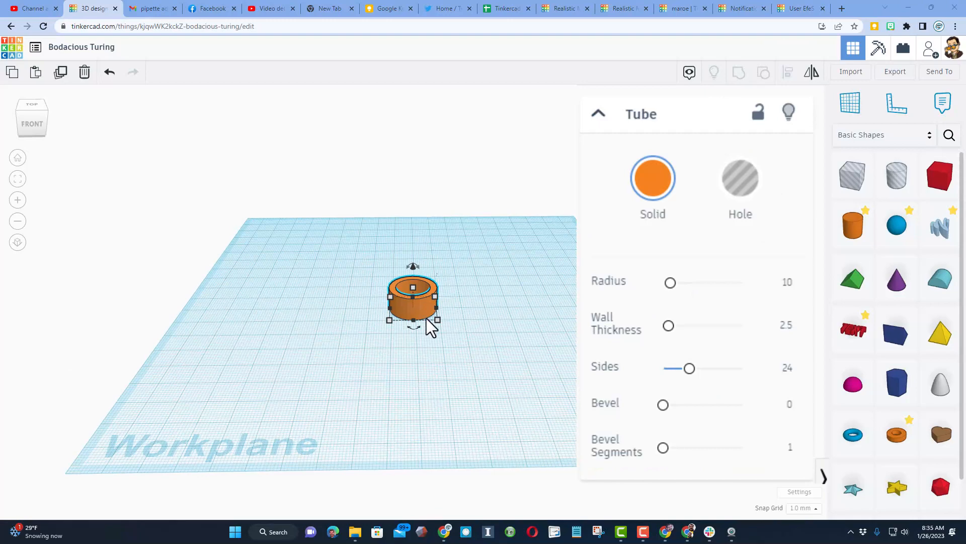
pyautogui.moveTo(424, 327); pyautogui.dragTo(451, 321, button='right')
pyautogui.scroll(1, 429, 319)
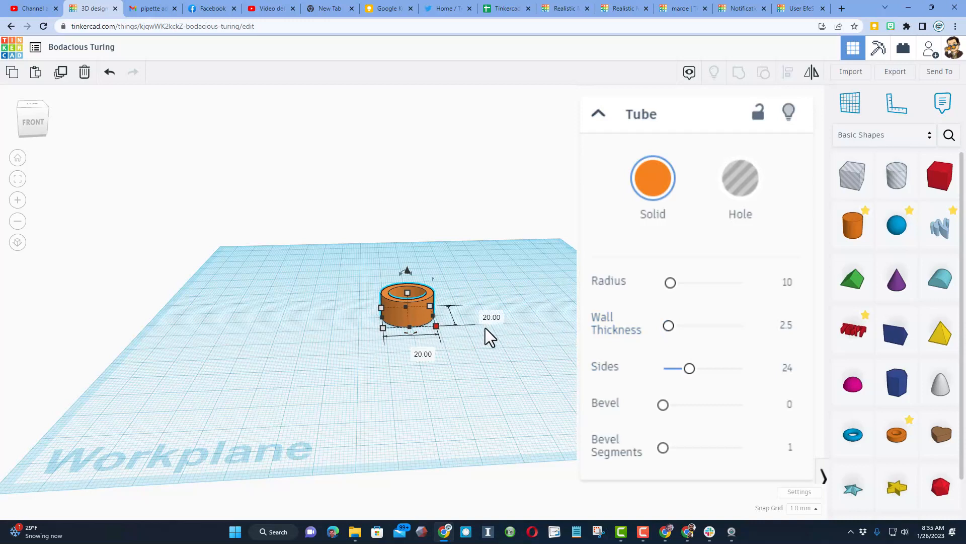
pyautogui.click(786, 280)
pyautogui.write('5')
pyautogui.press('Return')
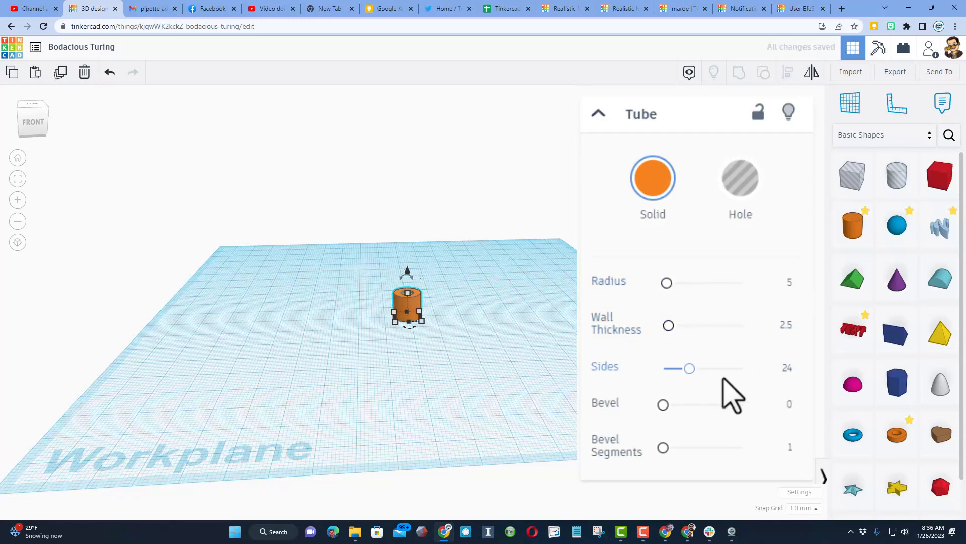
# Set the tube's wall thickness to 0.5
pyautogui.rightClick(720, 339)
pyautogui.click(770, 322)
pyautogui.click(786, 326)
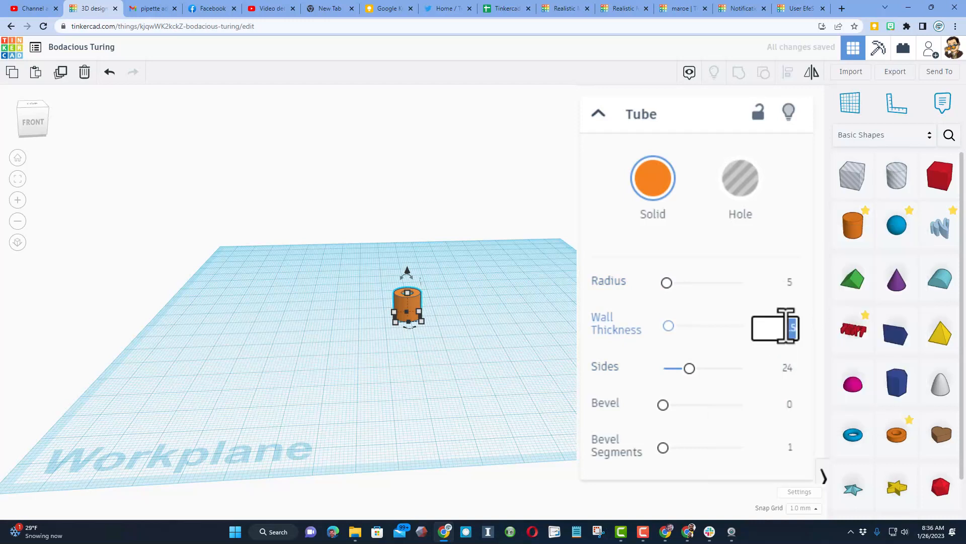
pyautogui.moveTo(786, 326); pyautogui.dragTo(812, 322)
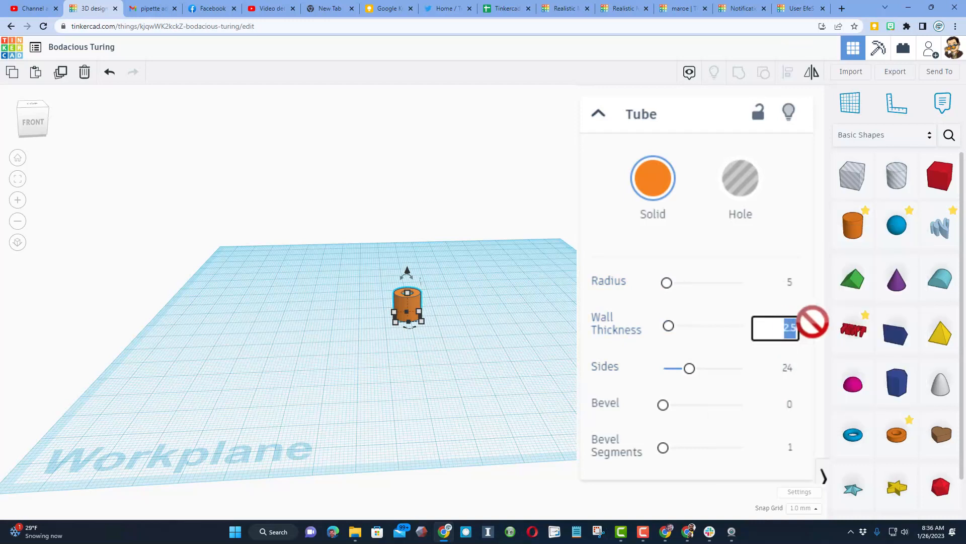
pyautogui.press('Return')
# Set the tube's height to 40 mm
pyautogui.moveTo(465, 291); pyautogui.dragTo(455, 324, button='right')
pyautogui.moveTo(409, 299)
pyautogui.click(456, 308)
pyautogui.write('40')
pyautogui.press('Return')
# Set the tube's sides to 64 and its solid color to yellow
pyautogui.moveTo(446, 306); pyautogui.dragTo(467, 288, button='right')
pyautogui.moveTo(410, 285); pyautogui.dragTo(381, 295)
pyautogui.moveTo(446, 306)
pyautogui.mouseDown(button='right')
pyautogui.moveTo(444, 318)
pyautogui.moveTo(435, 314)
pyautogui.mouseUp(button='right')
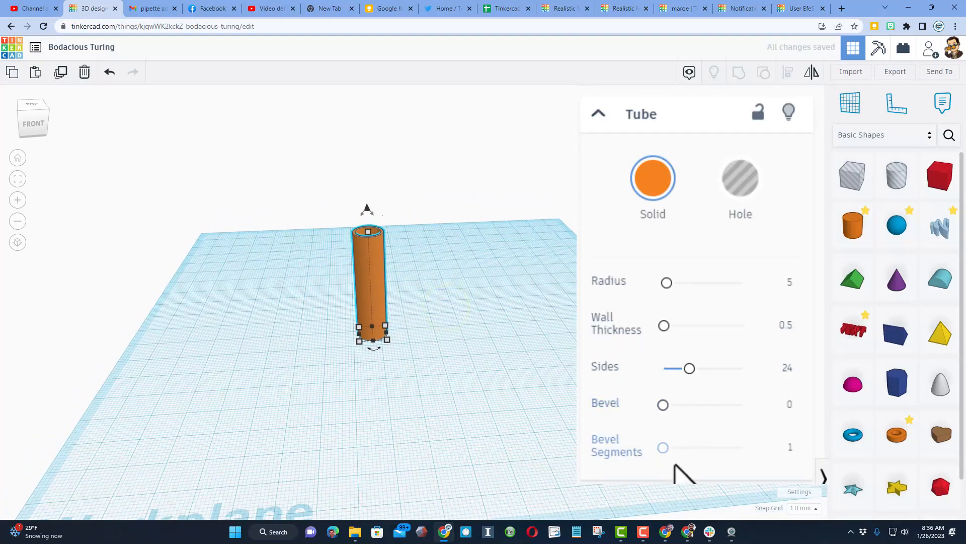
pyautogui.moveTo(689, 368); pyautogui.dragTo(802, 375)
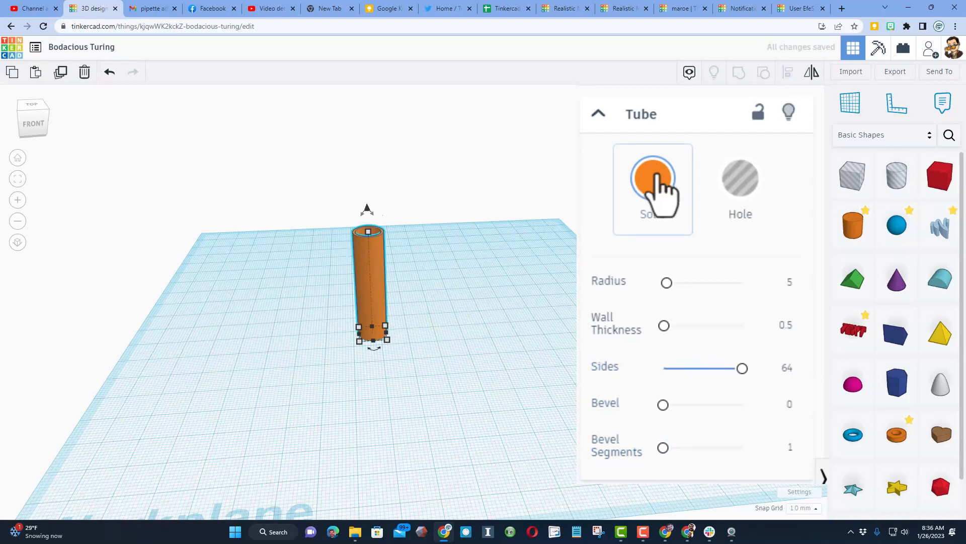
pyautogui.click(655, 193)
pyautogui.click(699, 346)
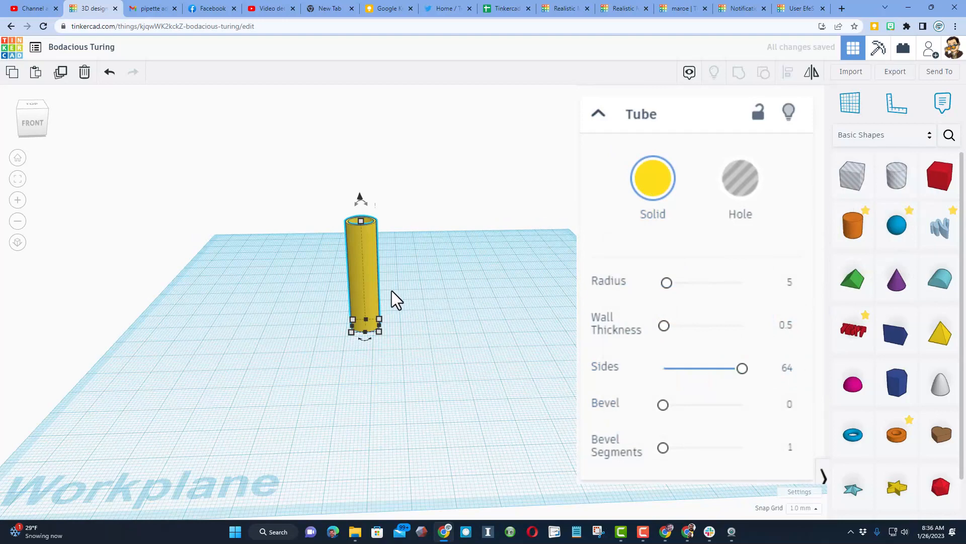
# Duplicate the yellow tube and move the copy to the right, leaving a gap between the two tubes
pyautogui.moveTo(431, 283); pyautogui.dragTo(433, 304, button='right')
pyautogui.hotkey('ctrl', 'd')
pyautogui.click(369, 304)
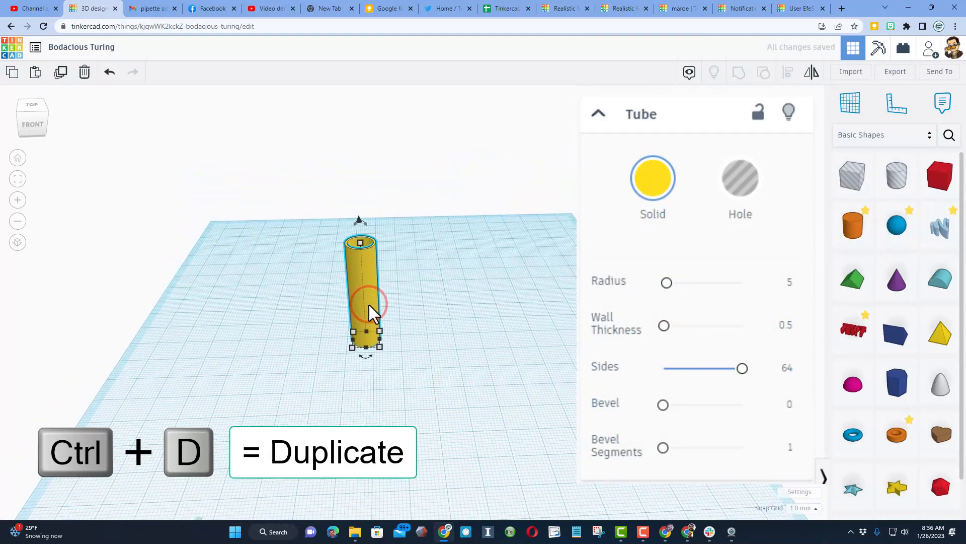
pyautogui.press('Right')
pyautogui.press('Right')
pyautogui.press('Right')
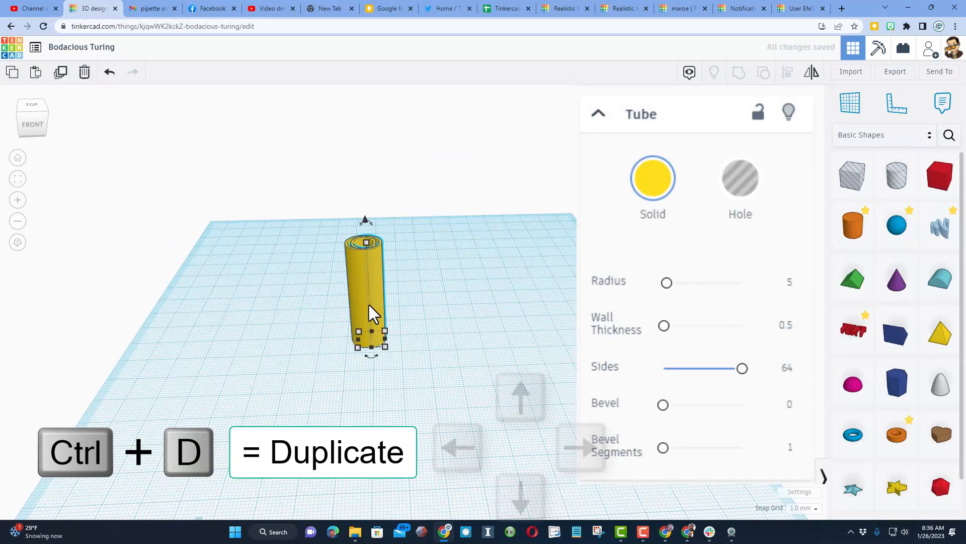
pyautogui.press('Right')
pyautogui.press('Right')
pyautogui.press('Right')
pyautogui.press('Right')
pyautogui.press('Right')
pyautogui.press('Right')
pyautogui.press('Right')
pyautogui.press('Right')
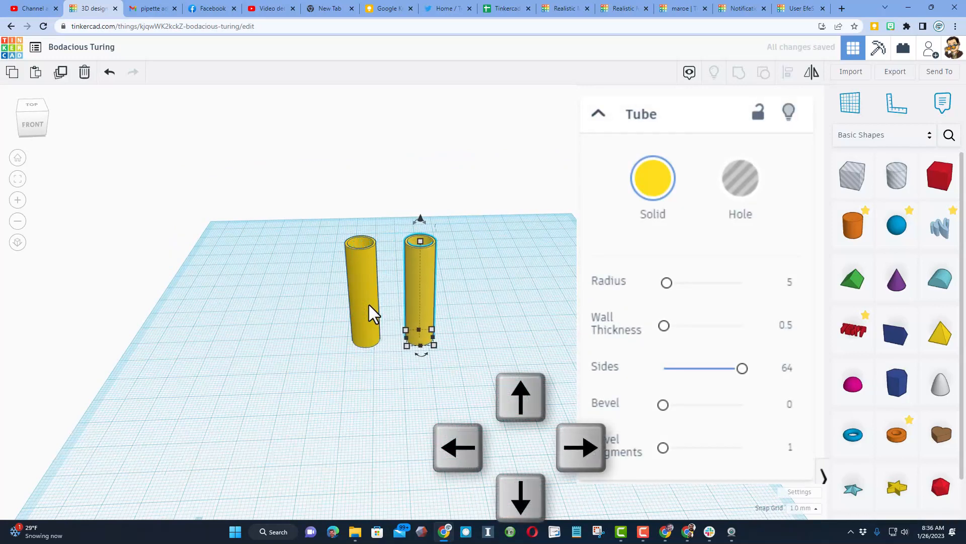
# Place a temporary workplane on the top rim of the right tube
pyautogui.moveTo(282, 313); pyautogui.dragTo(365, 298, button='right')
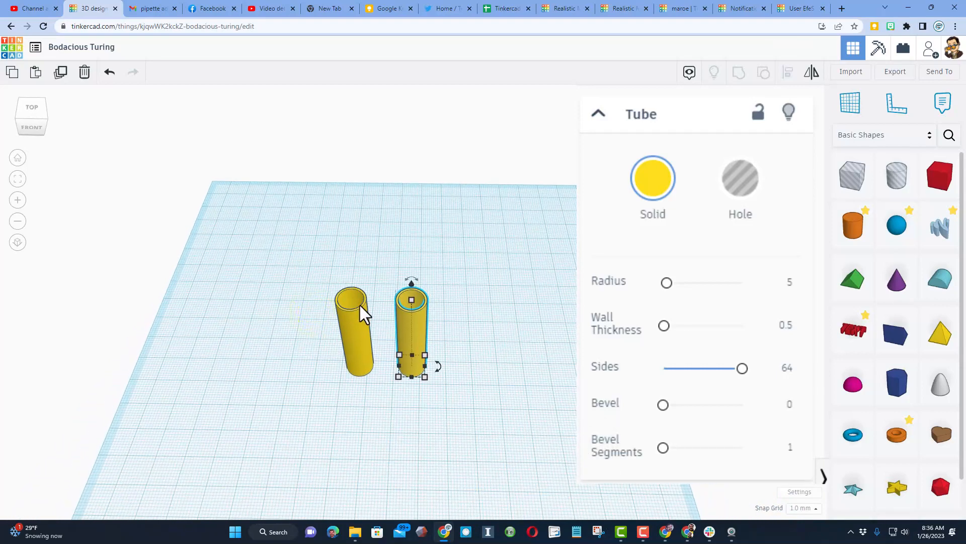
pyautogui.moveTo(337, 269); pyautogui.dragTo(349, 271, button='right')
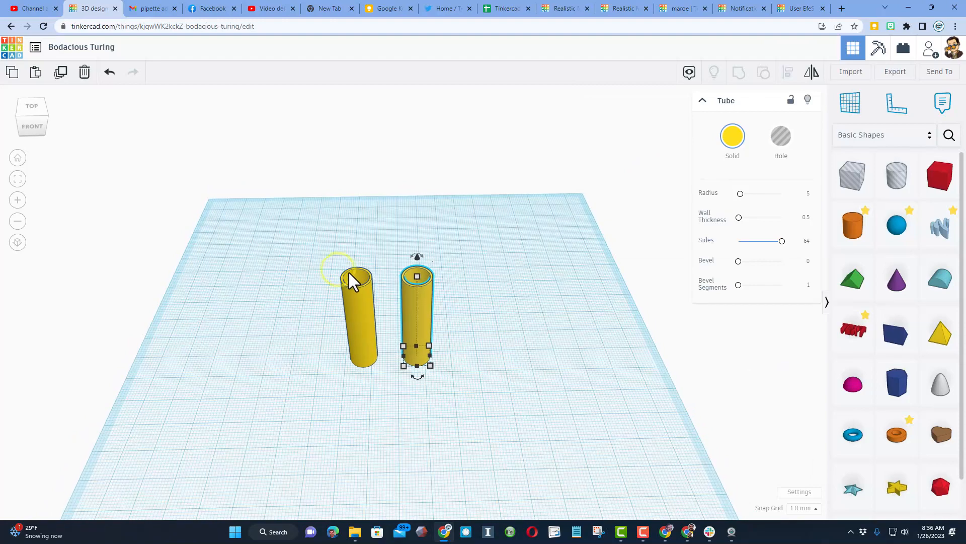
pyautogui.moveTo(433, 314); pyautogui.dragTo(445, 298, button='right')
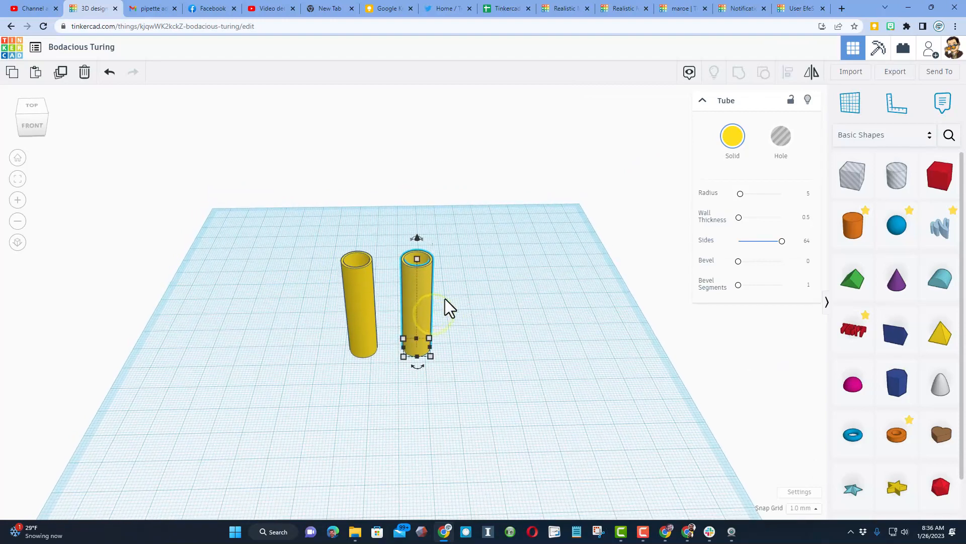
pyautogui.press('w')
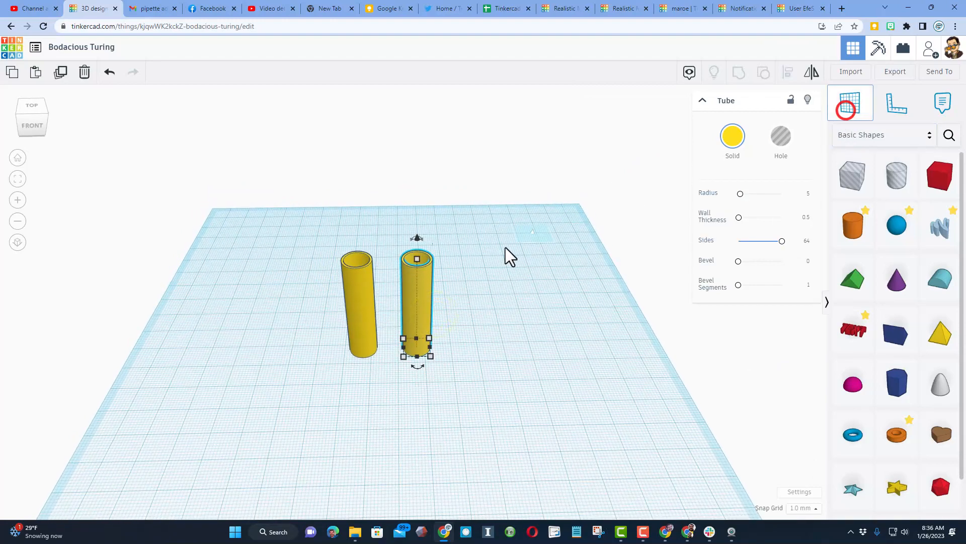
pyautogui.click(403, 258)
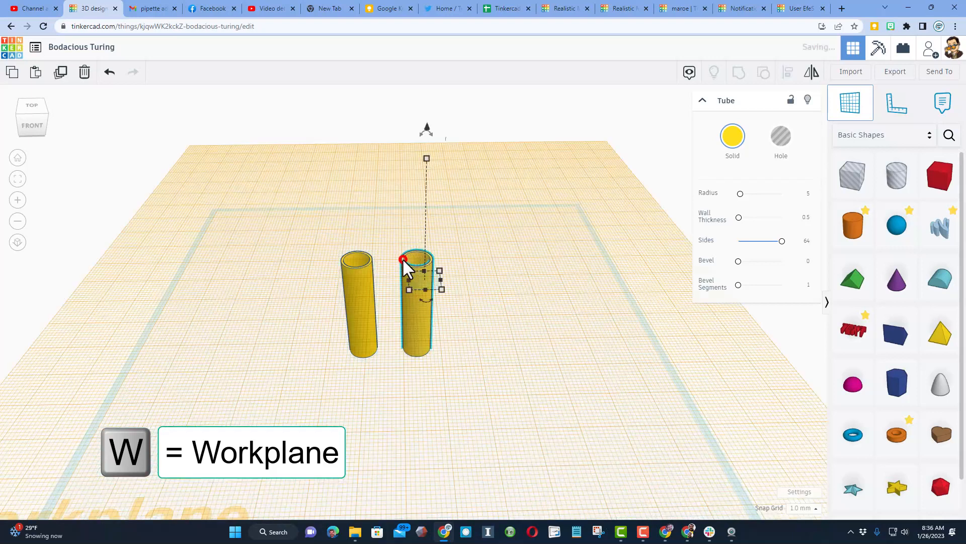
# Place a hole cylinder on top of the right tube and set its length and width to 10 mm
pyautogui.moveTo(884, 176); pyautogui.dragTo(425, 271)
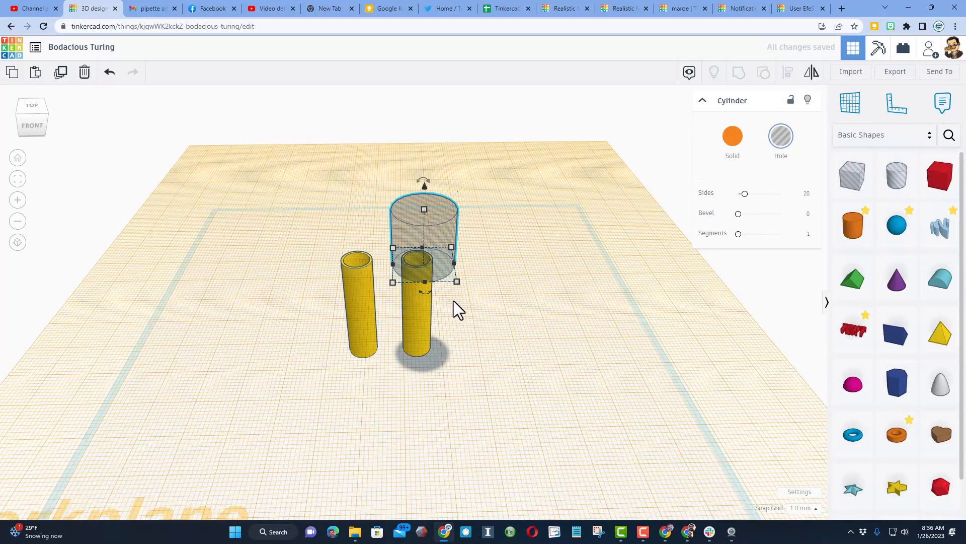
pyautogui.moveTo(458, 282); pyautogui.dragTo(485, 305)
pyautogui.write('10')
pyautogui.press('Return')
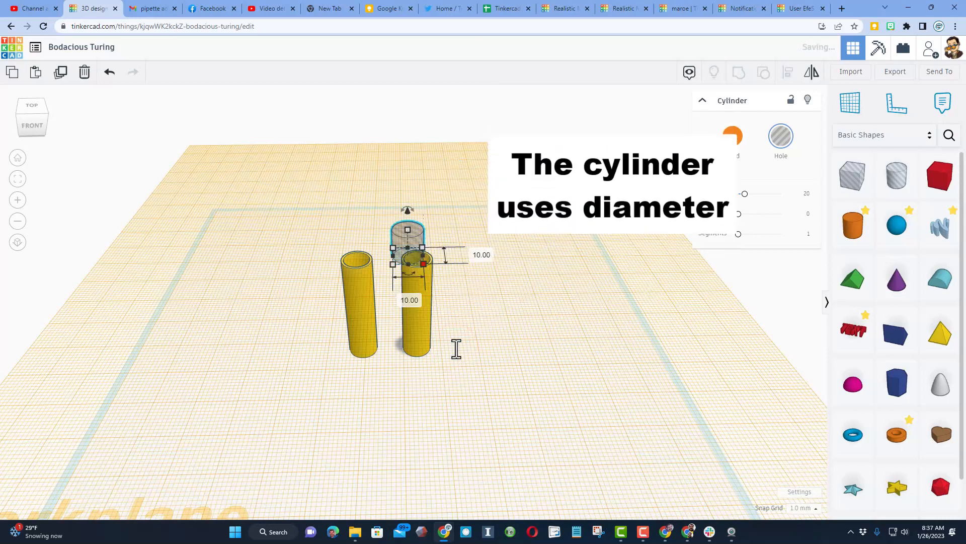
pyautogui.click(489, 266)
# Align the hole cylinder with the center of the right tube in both horizontal directions
pyautogui.moveTo(484, 238)
pyautogui.mouseDown(button='right')
pyautogui.moveTo(484, 249)
pyautogui.moveTo(470, 250)
pyautogui.mouseUp(button='right')
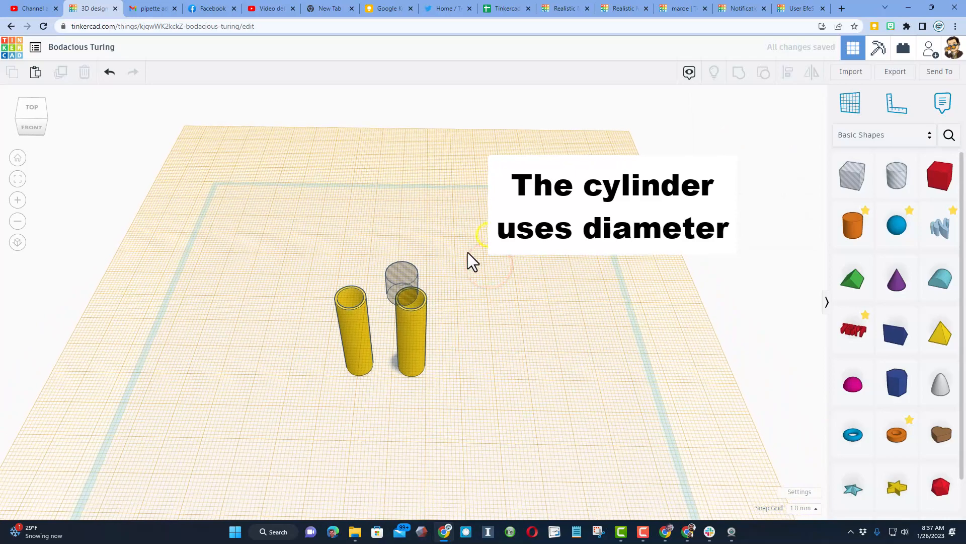
pyautogui.moveTo(419, 292); pyautogui.dragTo(454, 214, button='right')
pyautogui.moveTo(454, 215); pyautogui.dragTo(401, 262)
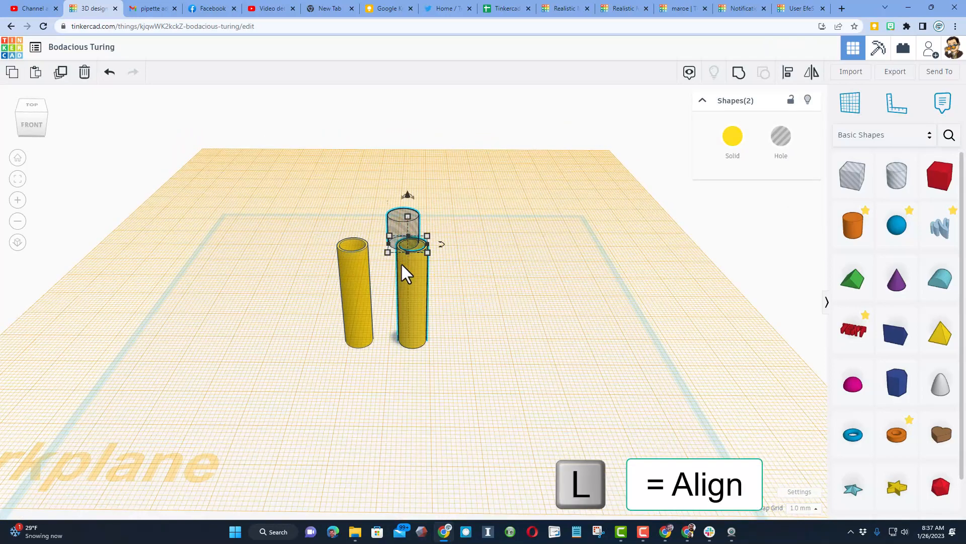
pyautogui.click(788, 73)
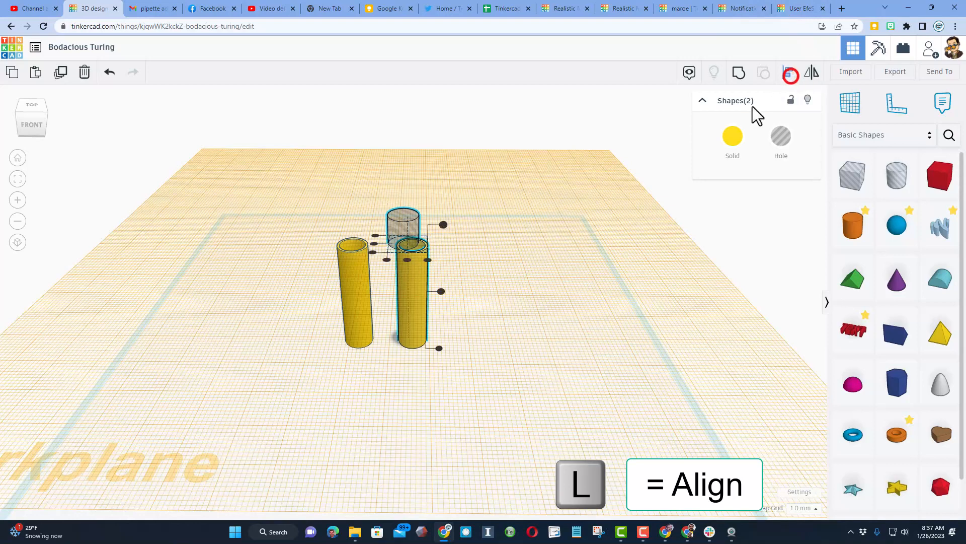
pyautogui.moveTo(497, 246); pyautogui.dragTo(400, 340, button='right')
pyautogui.click(404, 313)
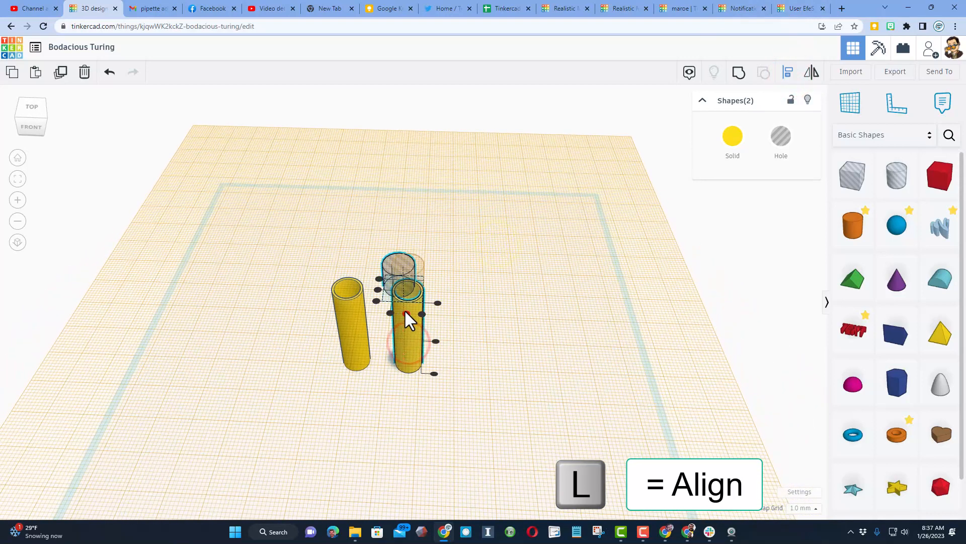
pyautogui.click(379, 290)
pyautogui.click(540, 300)
# Duplicate the hole cylinder and move the copy left onto the top of the other tube
pyautogui.moveTo(524, 309); pyautogui.dragTo(521, 276, button='right')
pyautogui.click(426, 210)
pyautogui.hotkey('ctrl', 'd')
pyautogui.moveTo(428, 224)
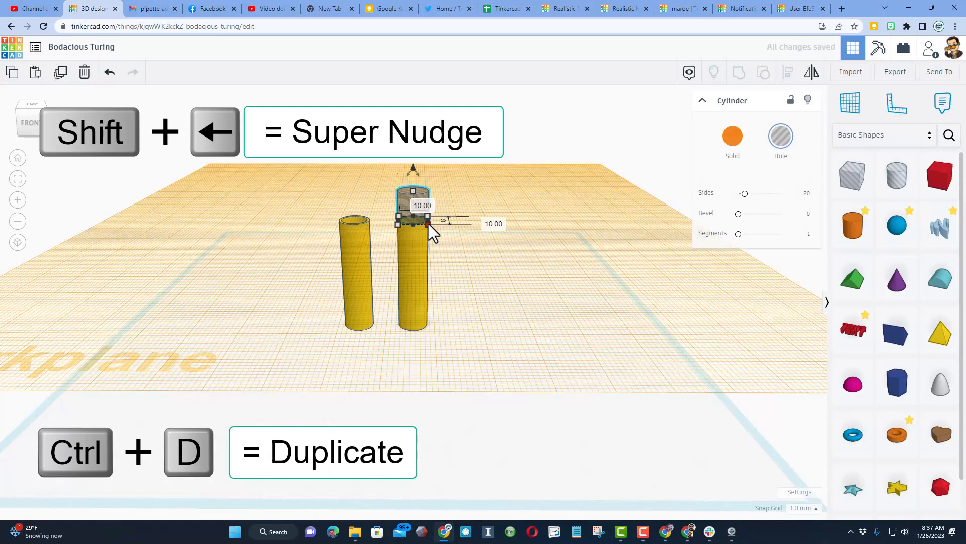
pyautogui.hotkey('shift', 'Left')
pyautogui.hotkey('shift', 'Left')
pyautogui.click(289, 270)
pyautogui.moveTo(317, 237); pyautogui.dragTo(319, 261, button='right')
pyautogui.rightClick(322, 261)
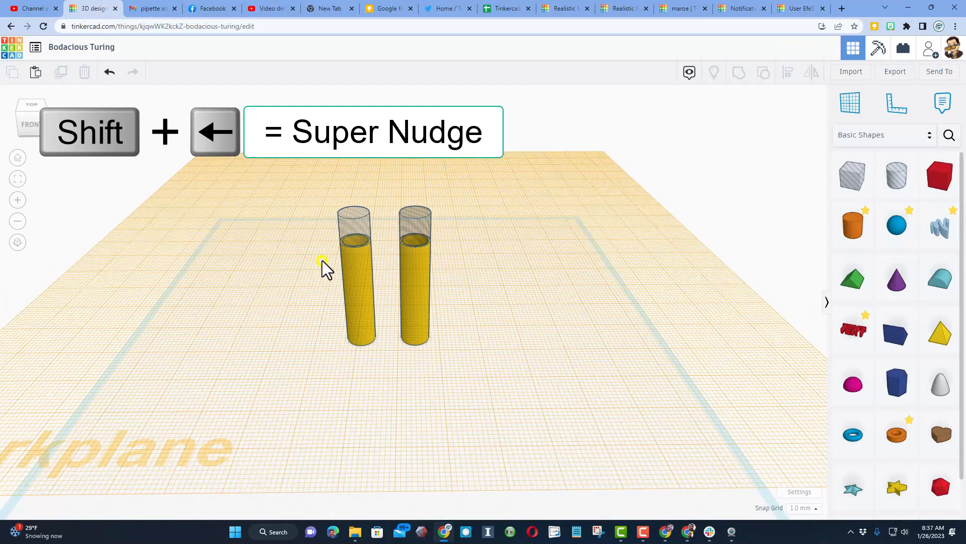
# Check with the Align tool that the left hole cylinder is centered on its tube
pyautogui.click(322, 242)
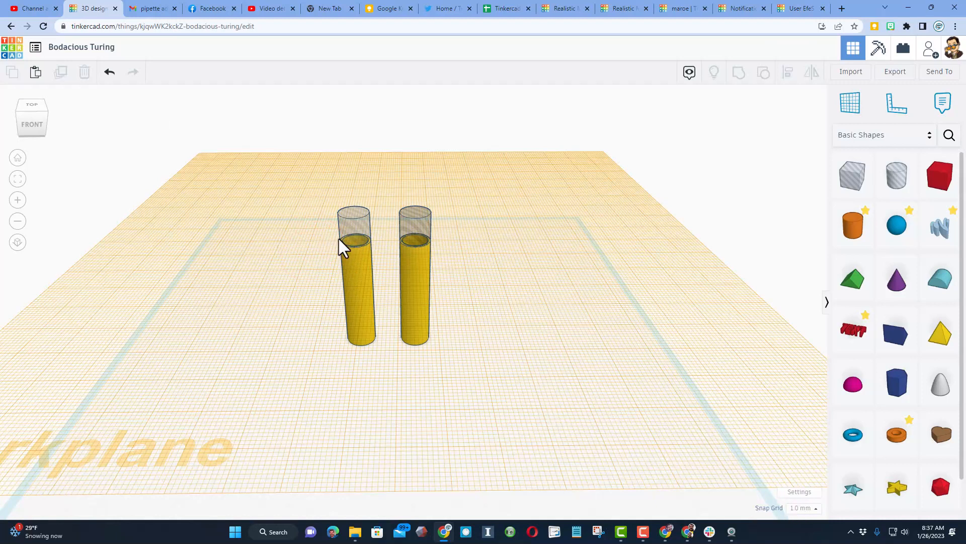
pyautogui.moveTo(318, 224); pyautogui.dragTo(376, 288)
pyautogui.press('l')
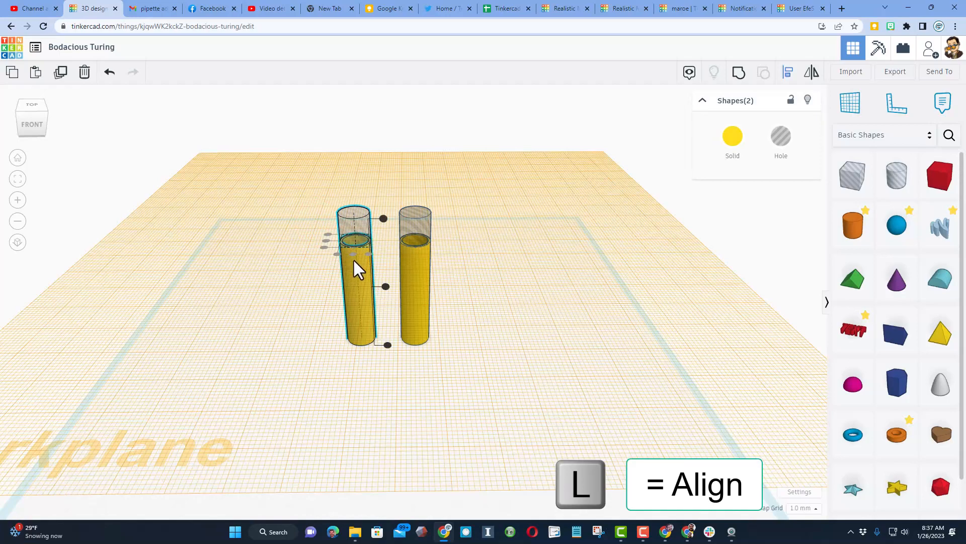
pyautogui.click(588, 264)
pyautogui.moveTo(587, 264)
pyautogui.mouseDown(button='right')
pyautogui.moveTo(549, 296)
pyautogui.moveTo(575, 267)
pyautogui.mouseUp(button='right')
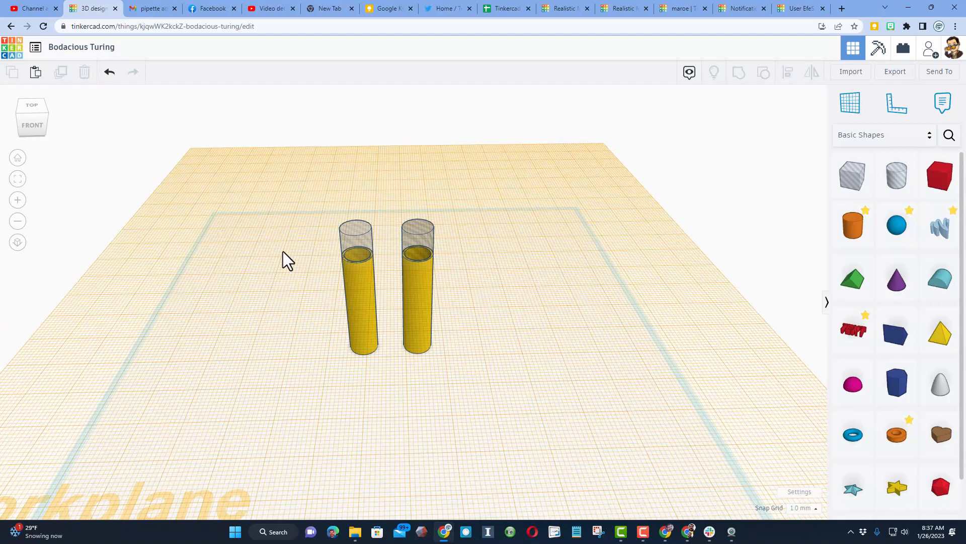
# Place a red box on top of the tubes, stretch it across both, and set its corner radius to 2
pyautogui.moveTo(928, 189); pyautogui.dragTo(320, 265)
pyautogui.moveTo(320, 264); pyautogui.dragTo(336, 284, button='right')
pyautogui.click(805, 193)
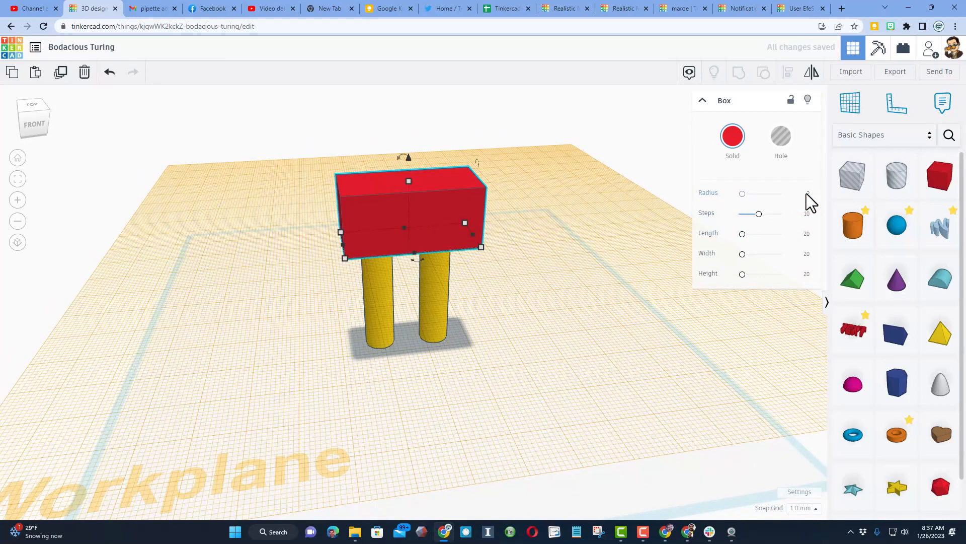
pyautogui.write('2')
pyautogui.press('Return')
# Reduce the depth of the rounded red box to 19 mm, viewing it from the side
pyautogui.moveTo(385, 285); pyautogui.dragTo(497, 254, button='right')
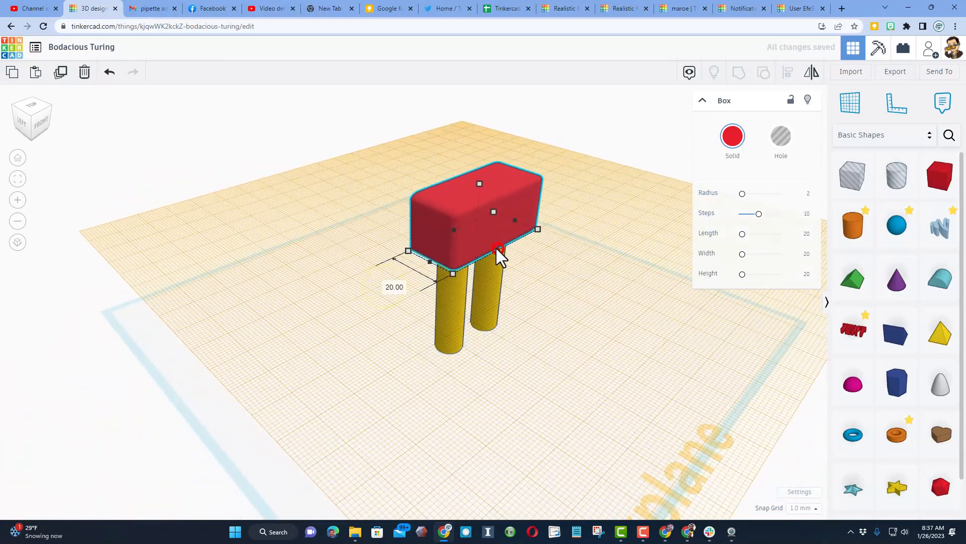
pyautogui.moveTo(367, 289); pyautogui.dragTo(475, 213, button='right')
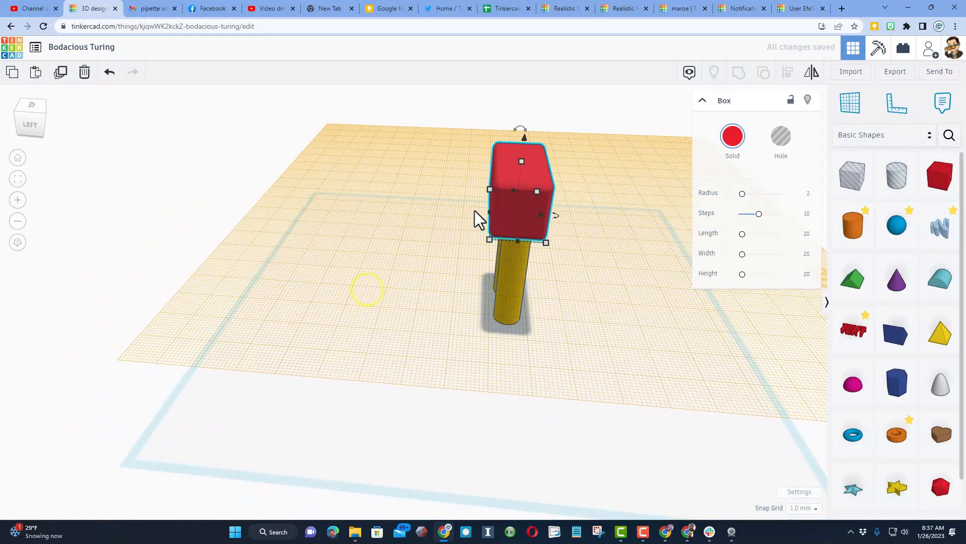
pyautogui.moveTo(490, 210); pyautogui.dragTo(490, 206)
pyautogui.moveTo(557, 248); pyautogui.dragTo(352, 242, button='right')
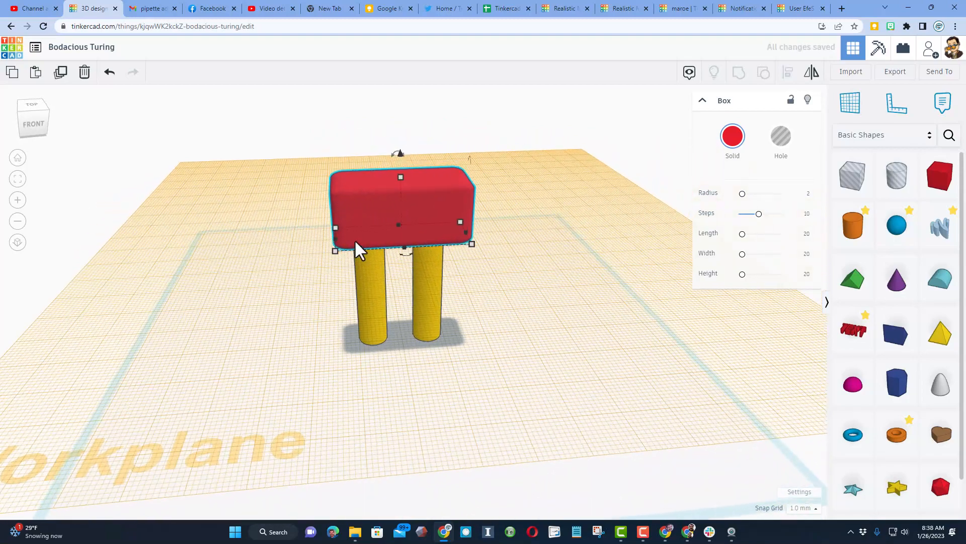
# Duplicate the red box as a hole and shrink the copy about its center to about 38 by 16.41 mm
pyautogui.click(369, 223)
pyautogui.hotkey('ctrl', 'd')
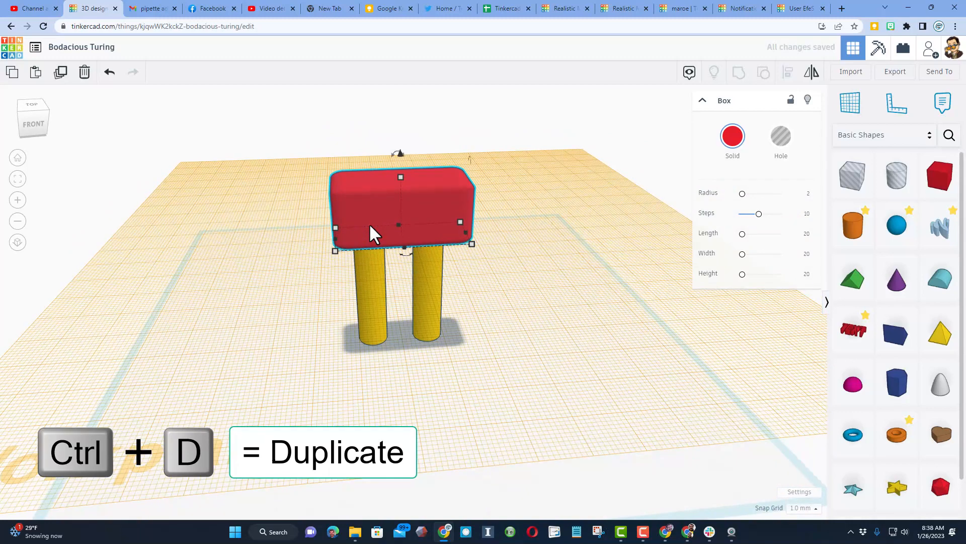
pyautogui.click(777, 137)
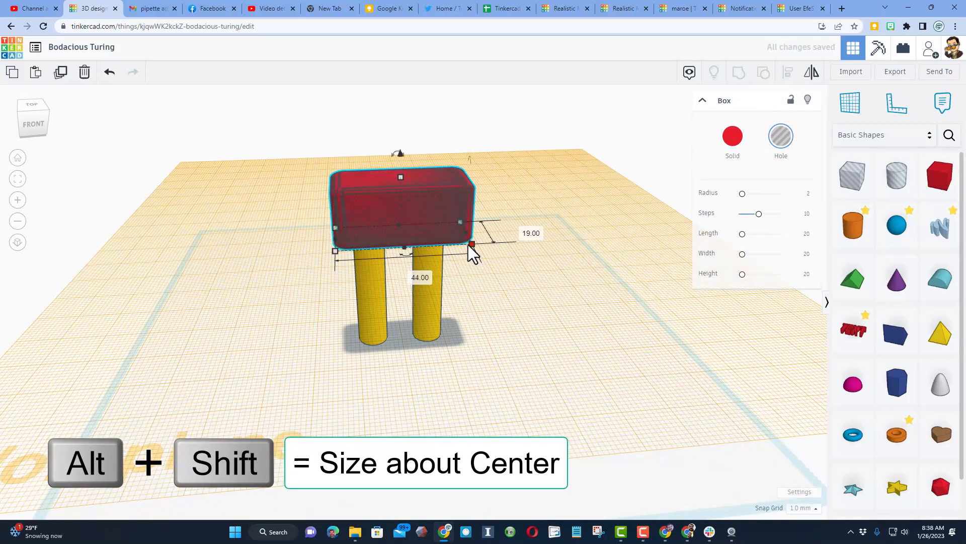
pyautogui.keyDown('alt'); pyautogui.keyDown('shift'); pyautogui.moveTo(471, 245); pyautogui.dragTo(462, 243); pyautogui.keyUp('shift'); pyautogui.keyUp('alt')
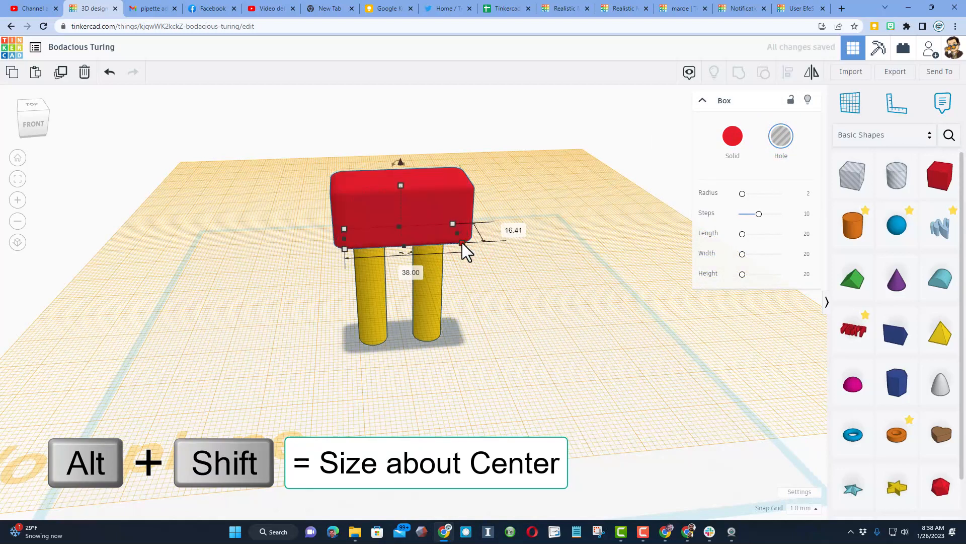
# Make the outer red box transparent so the hole shapes inside it can be seen
pyautogui.click(496, 186)
pyautogui.click(450, 205)
pyautogui.press('t')
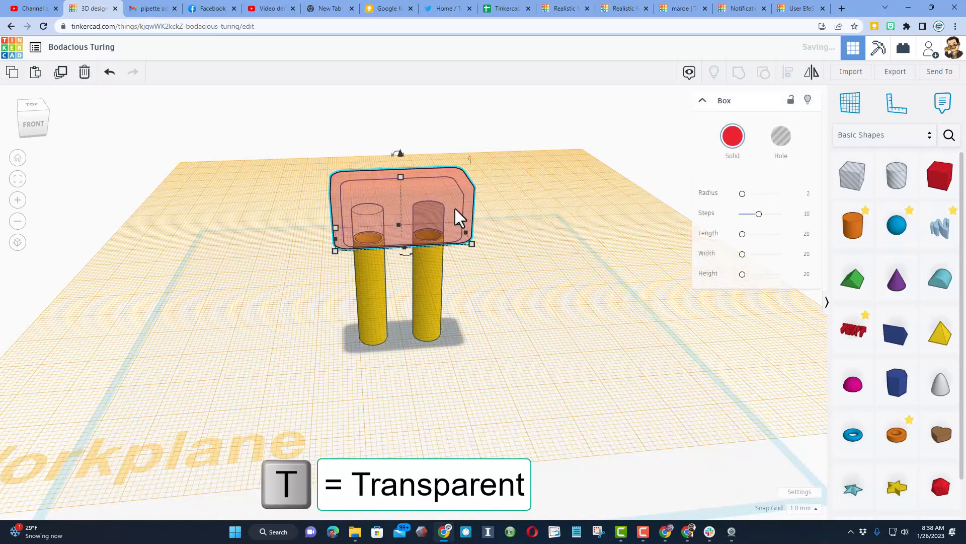
# Select the outer red box and the inner hole box and align their vertical centers
pyautogui.moveTo(502, 218); pyautogui.dragTo(442, 192, button='right')
pyautogui.click(492, 163)
pyautogui.moveTo(298, 144); pyautogui.dragTo(358, 159)
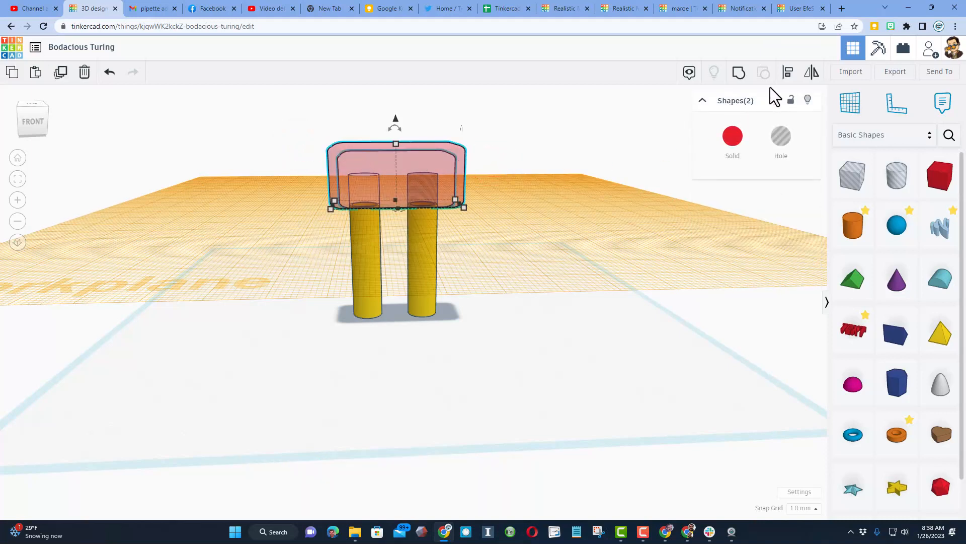
pyautogui.click(788, 71)
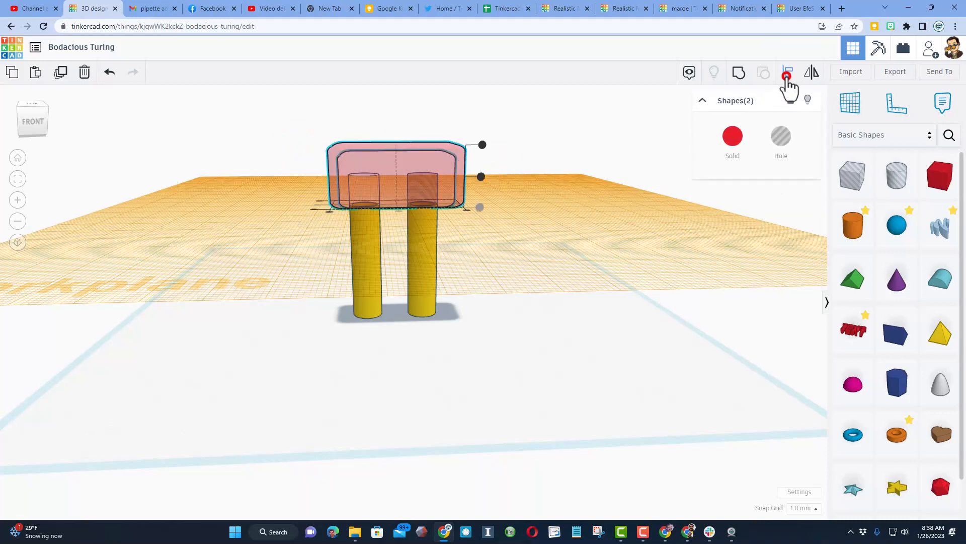
pyautogui.click(461, 149)
pyautogui.click(478, 176)
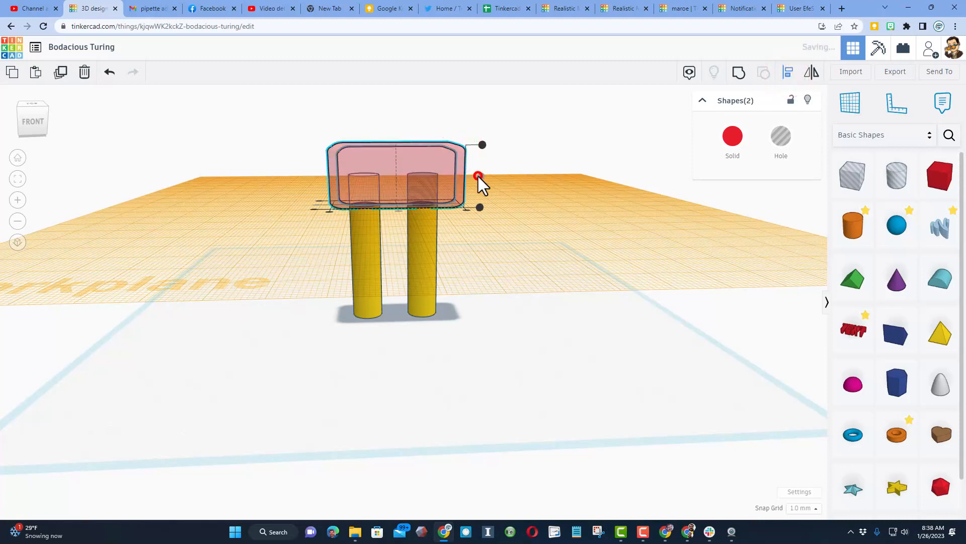
# Group the red box with the inner hole box and the two hole cylinders, leaving the yellow tubes out
pyautogui.moveTo(309, 231); pyautogui.dragTo(321, 276, button='right')
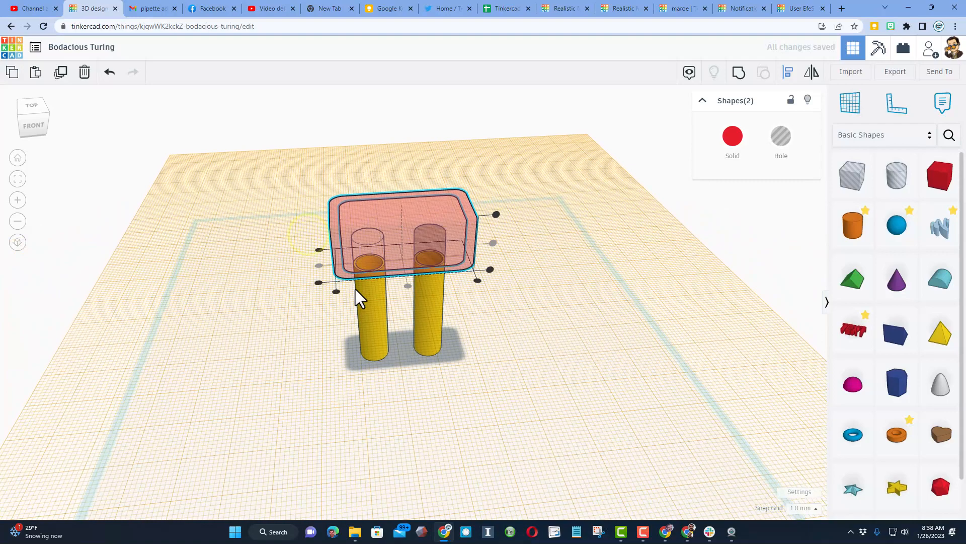
pyautogui.moveTo(473, 327); pyautogui.dragTo(454, 300, button='right')
pyautogui.click(454, 300)
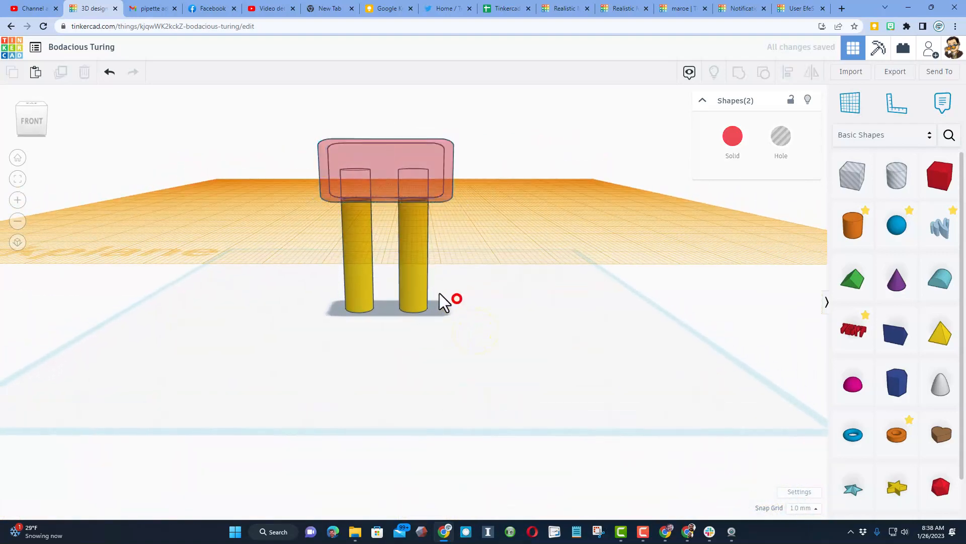
pyautogui.moveTo(267, 143); pyautogui.dragTo(456, 179)
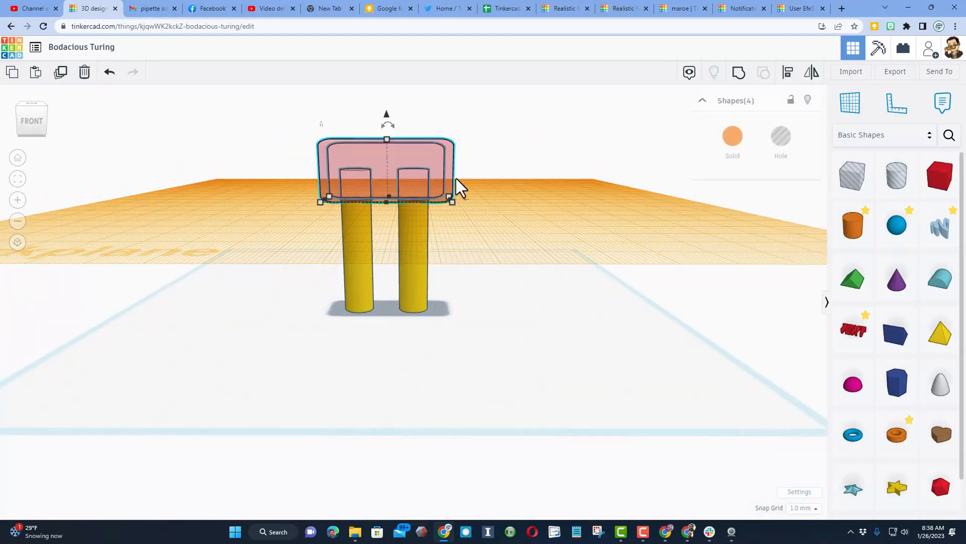
pyautogui.click(739, 72)
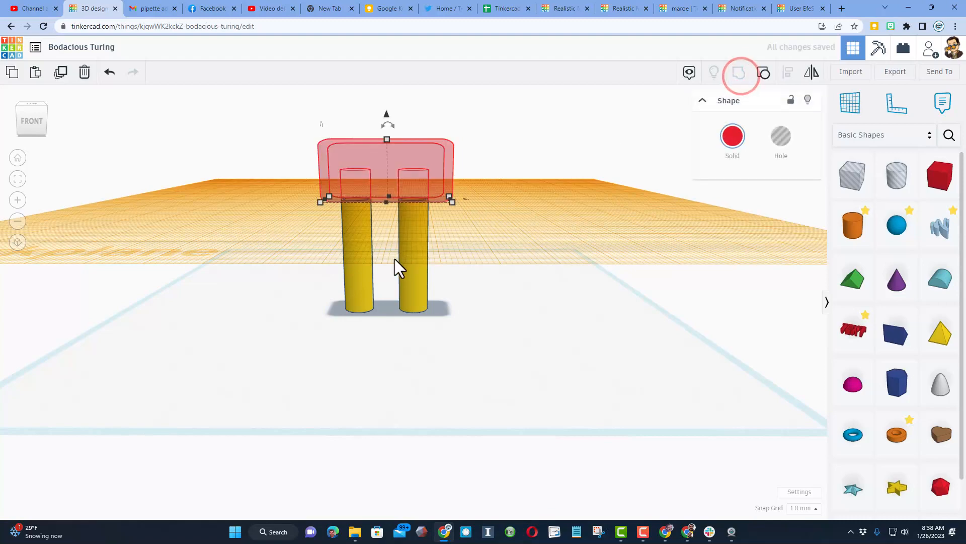
pyautogui.scroll(1, 434, 279)
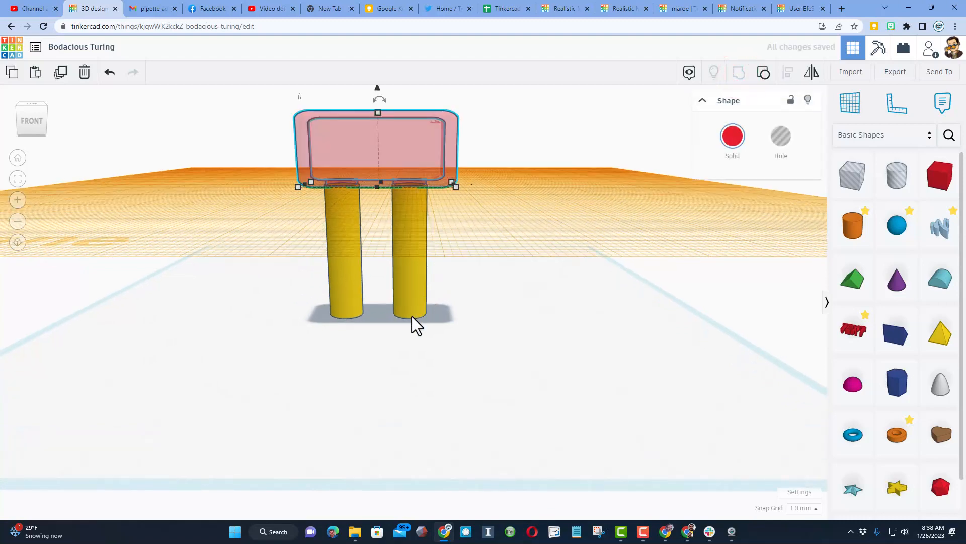
pyautogui.click(470, 347)
# Turn off transparency for the grouped red box
pyautogui.moveTo(416, 291); pyautogui.dragTo(414, 252, button='right')
pyautogui.moveTo(411, 260); pyautogui.dragTo(336, 174, button='right')
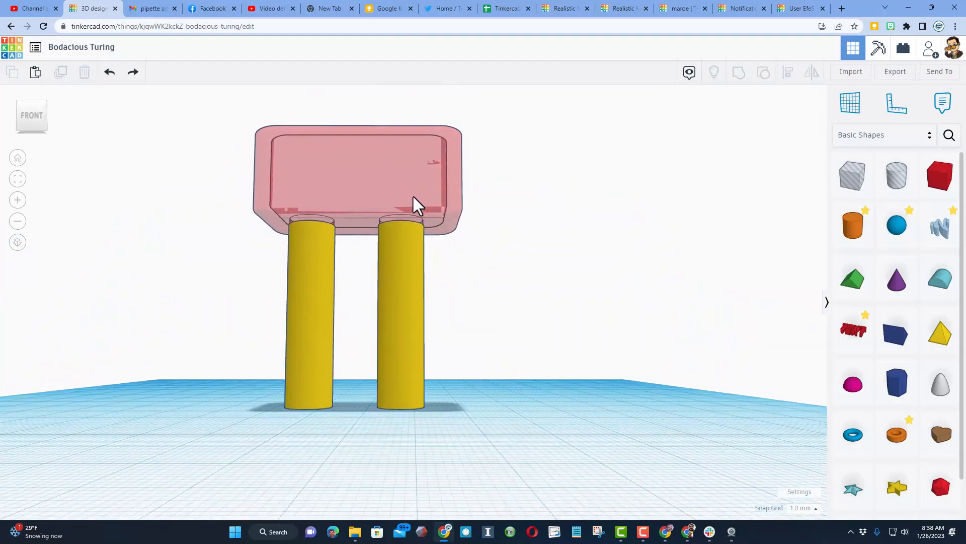
pyautogui.scroll(5, 400, 251)
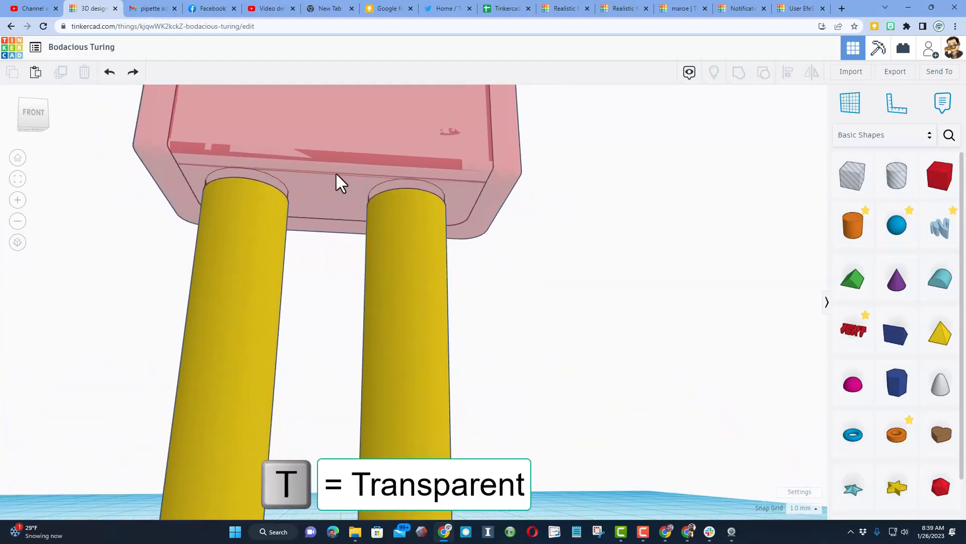
pyautogui.click(330, 194)
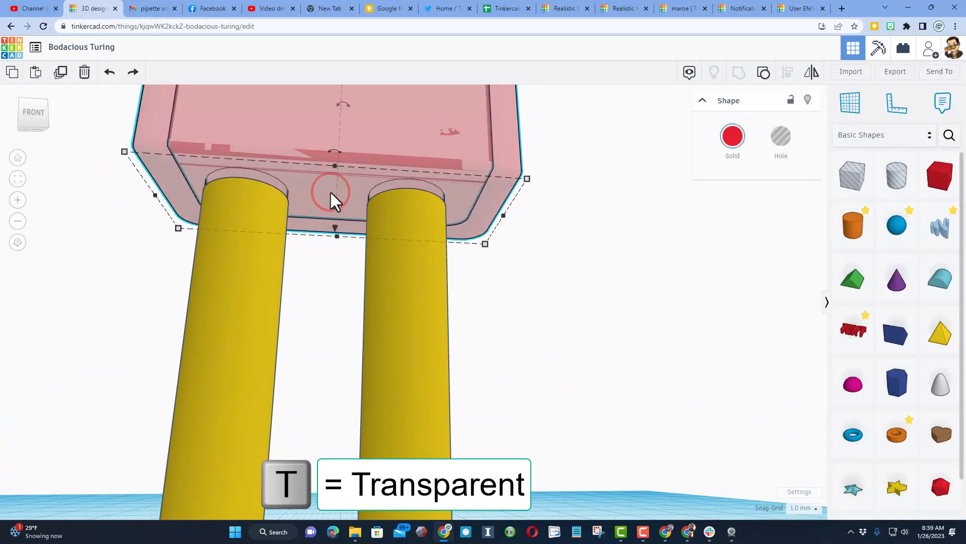
pyautogui.press('t')
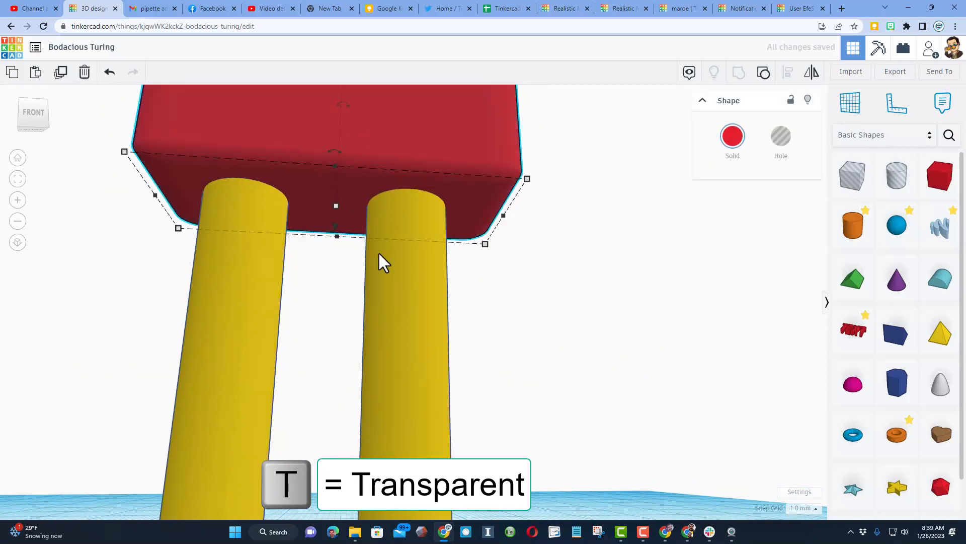
# Hide the right tube to inspect the opening in the underside of the red box, and show it again
pyautogui.click(394, 276)
pyautogui.click(807, 100)
pyautogui.moveTo(459, 320); pyautogui.dragTo(458, 237, button='right')
pyautogui.moveTo(445, 295); pyautogui.dragTo(425, 367, button='right')
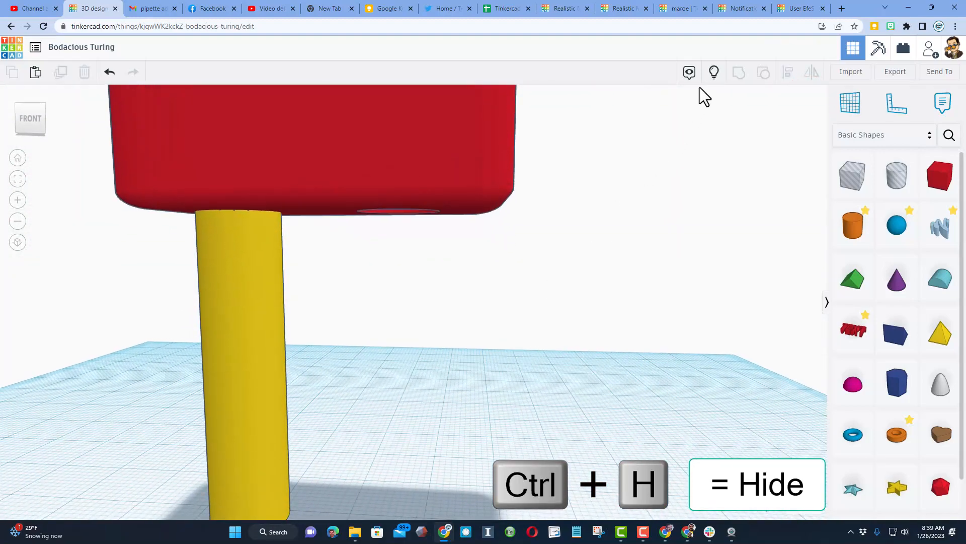
pyautogui.click(712, 72)
# Place the workplane on the top face of the red box
pyautogui.scroll(-5, 524, 325)
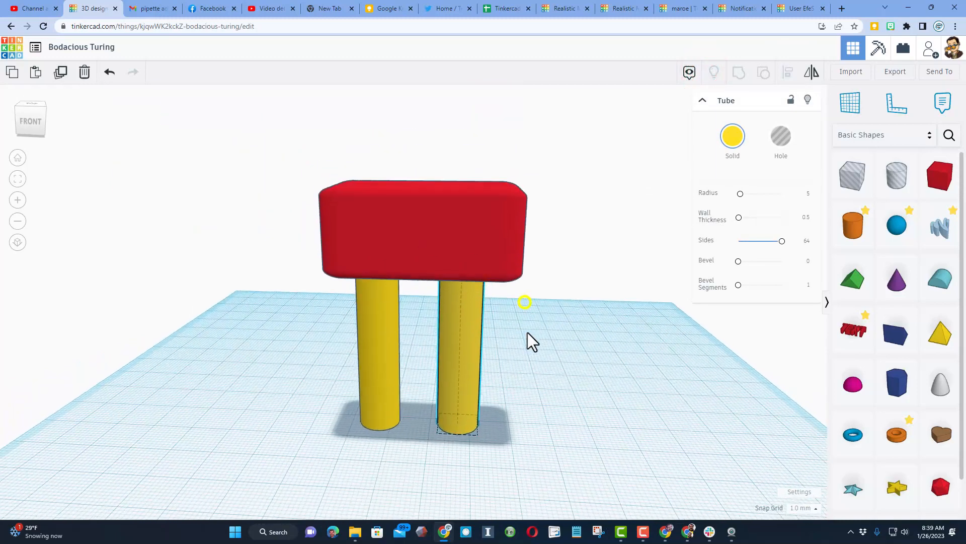
pyautogui.moveTo(533, 342); pyautogui.dragTo(536, 375, button='right')
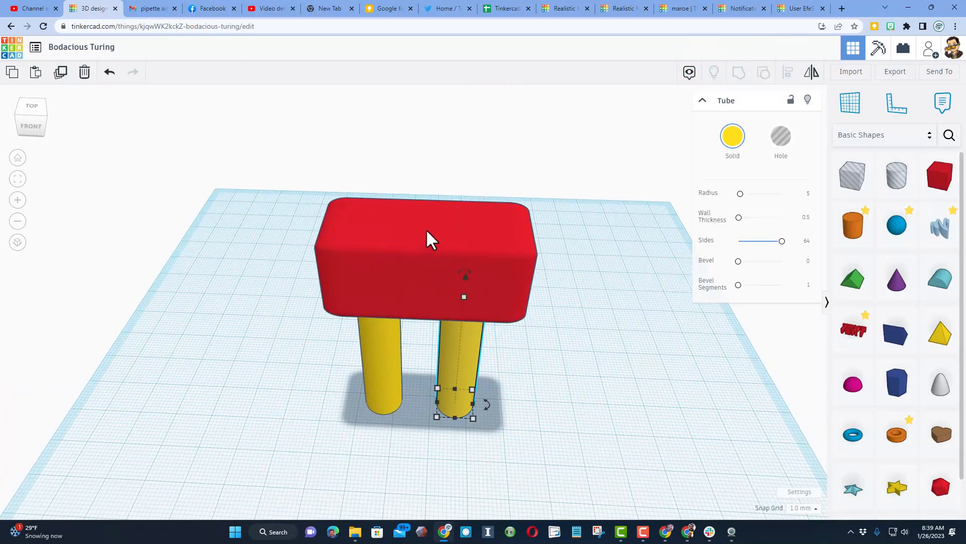
pyautogui.moveTo(416, 251); pyautogui.dragTo(426, 222, button='right')
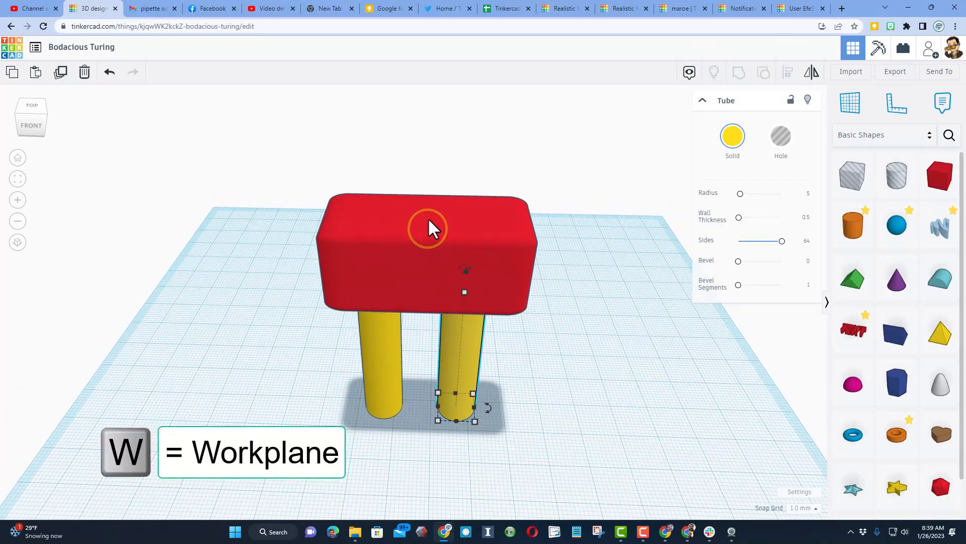
pyautogui.moveTo(428, 219); pyautogui.dragTo(409, 253, button='middle')
pyautogui.moveTo(408, 254); pyautogui.dragTo(410, 246, button='right')
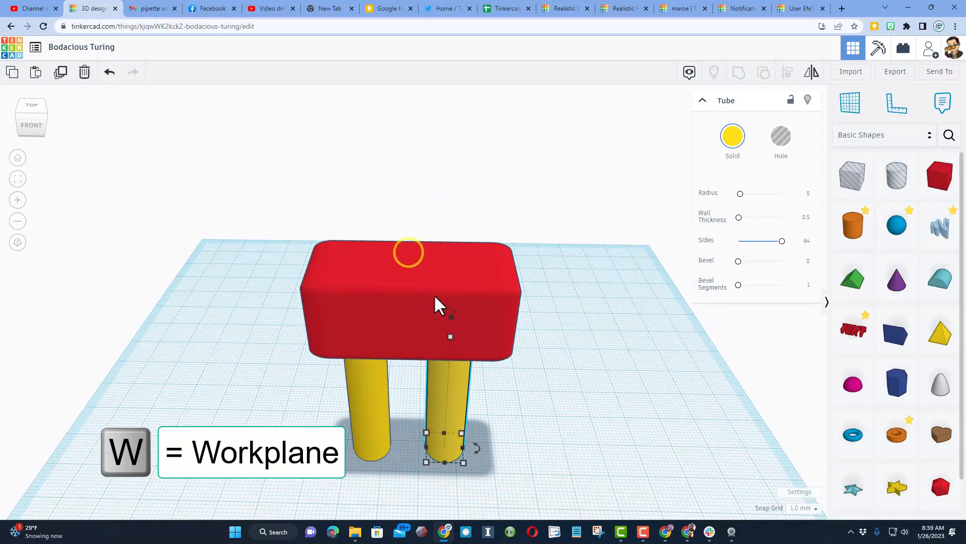
pyautogui.click(539, 404)
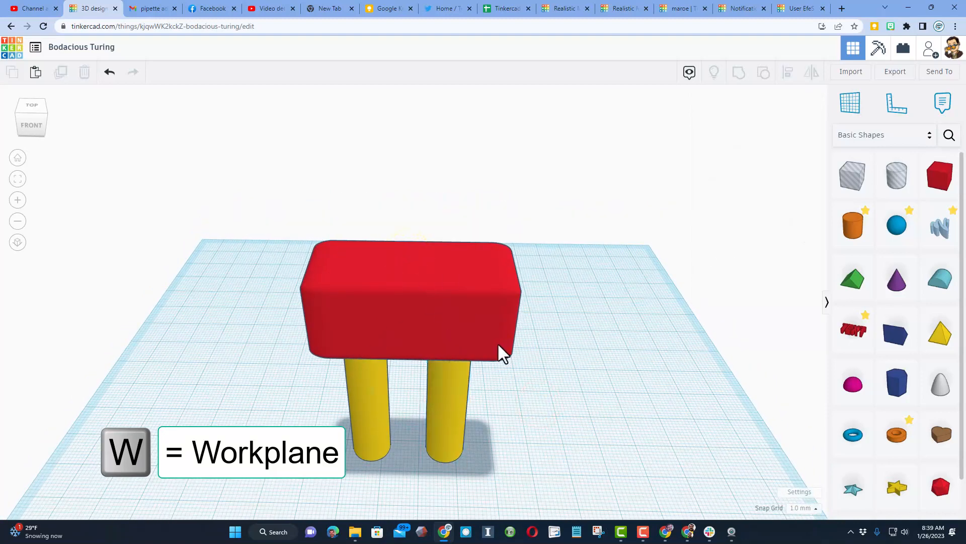
pyautogui.click(422, 268)
# Duplicate the right tube, drop the copy onto the new workplane, and move it left to the middle of the red box
pyautogui.click(457, 395)
pyautogui.hotkey('ctrl', 'd')
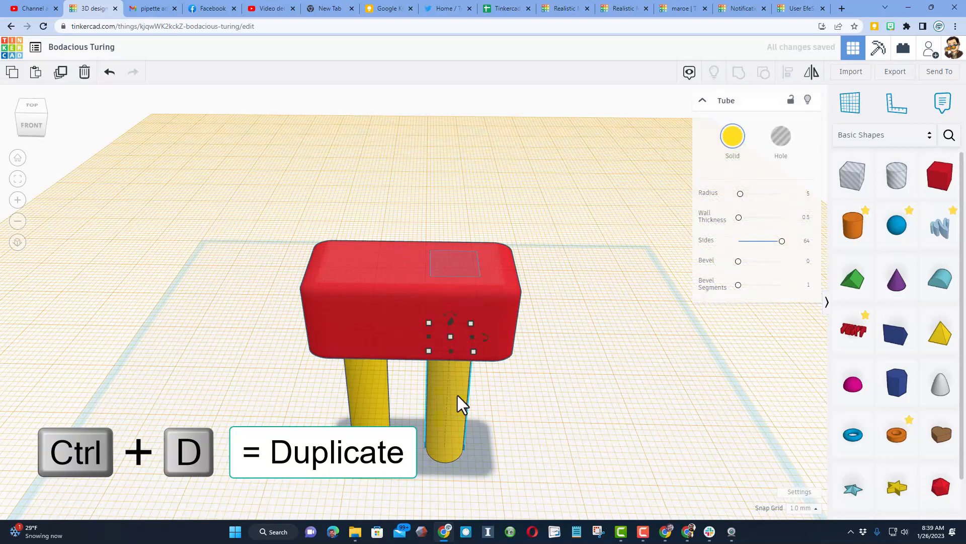
pyautogui.press('d')
pyautogui.scroll(-2, 462, 400)
pyautogui.scroll(-1, 462, 400)
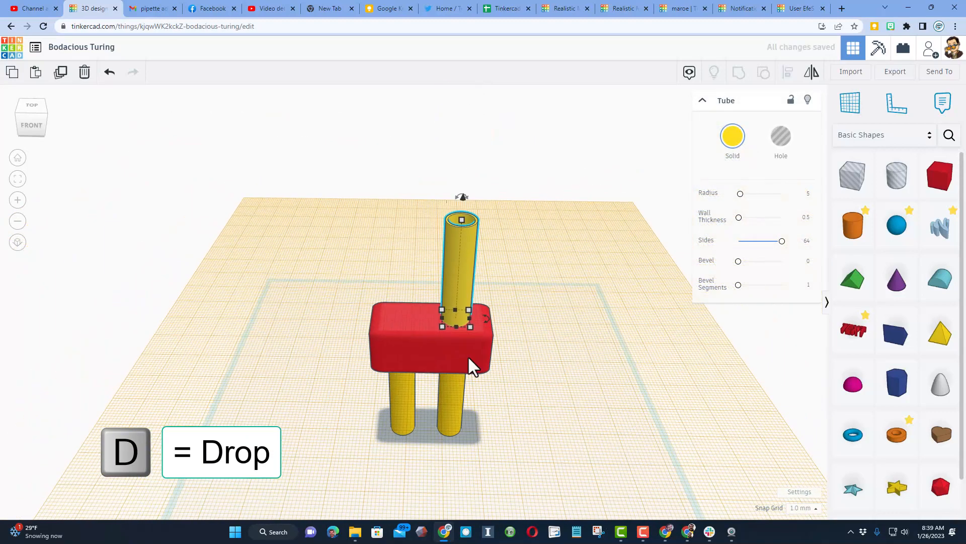
pyautogui.moveTo(463, 288); pyautogui.dragTo(440, 294)
# Set the upper tube's radius to 7.2 and its height to 70 mm
pyautogui.click(495, 252)
pyautogui.click(441, 283)
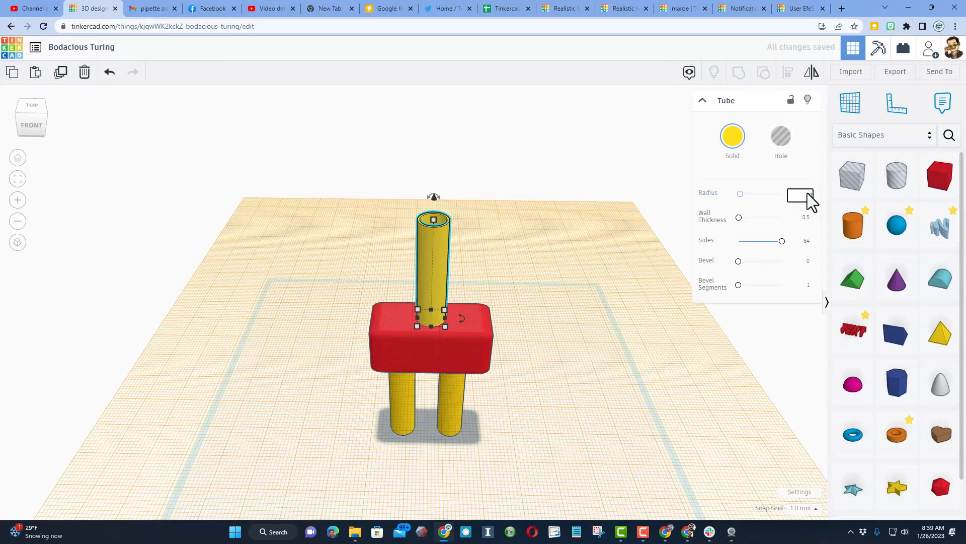
pyautogui.moveTo(382, 282); pyautogui.dragTo(529, 296, button='right')
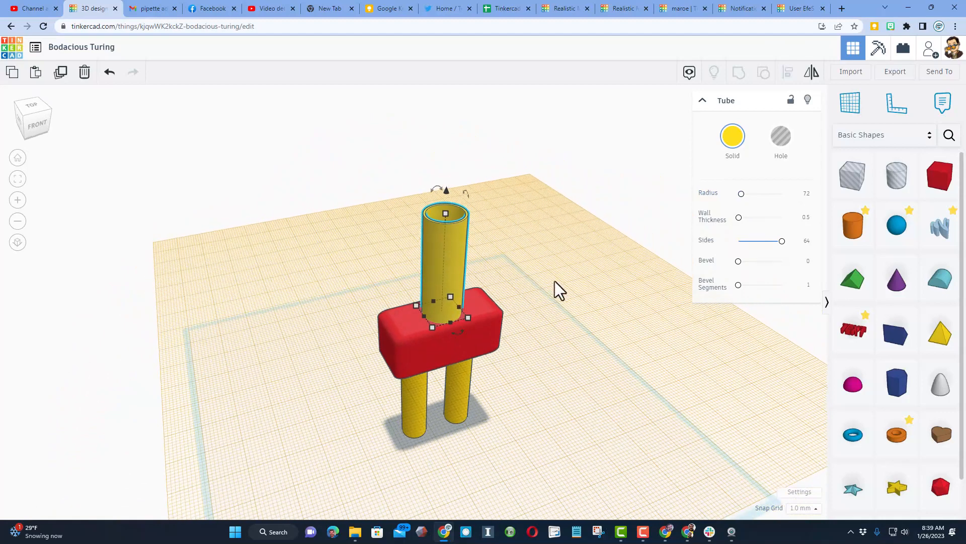
pyautogui.click(513, 246)
pyautogui.click(446, 285)
pyautogui.click(447, 209)
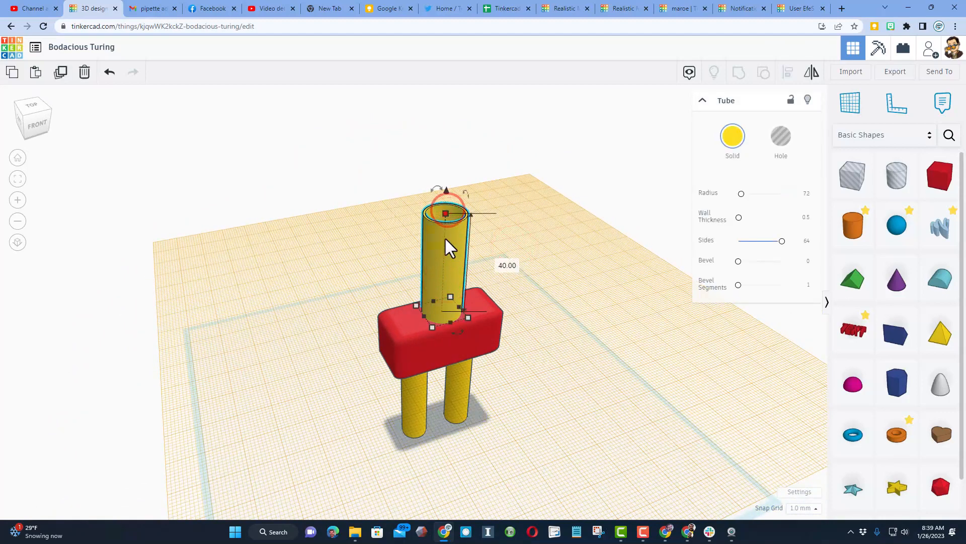
pyautogui.write('70')
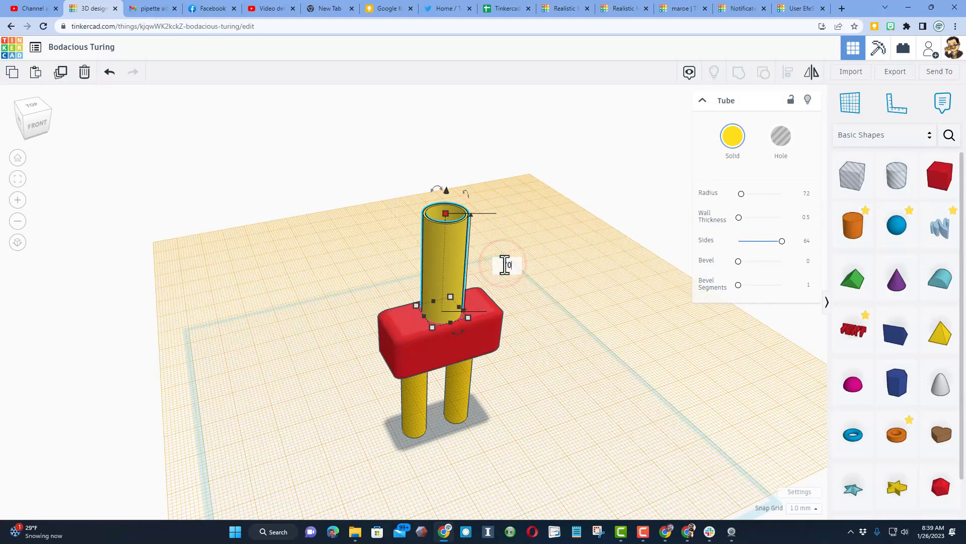
pyautogui.press('Return')
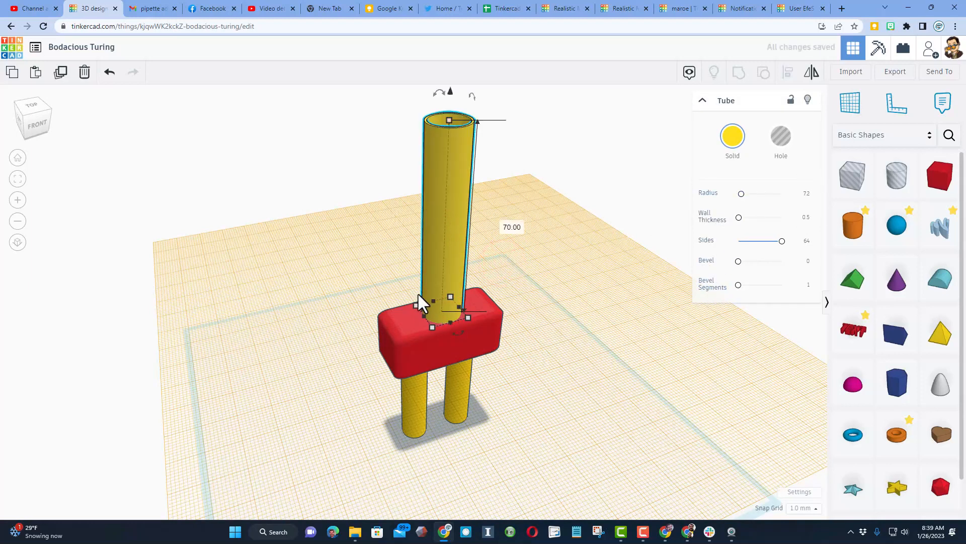
# Place a hole cylinder on top of the red box and scale it proportionally to 14.4 mm in diameter
pyautogui.click(381, 275)
pyautogui.moveTo(890, 186); pyautogui.dragTo(542, 314)
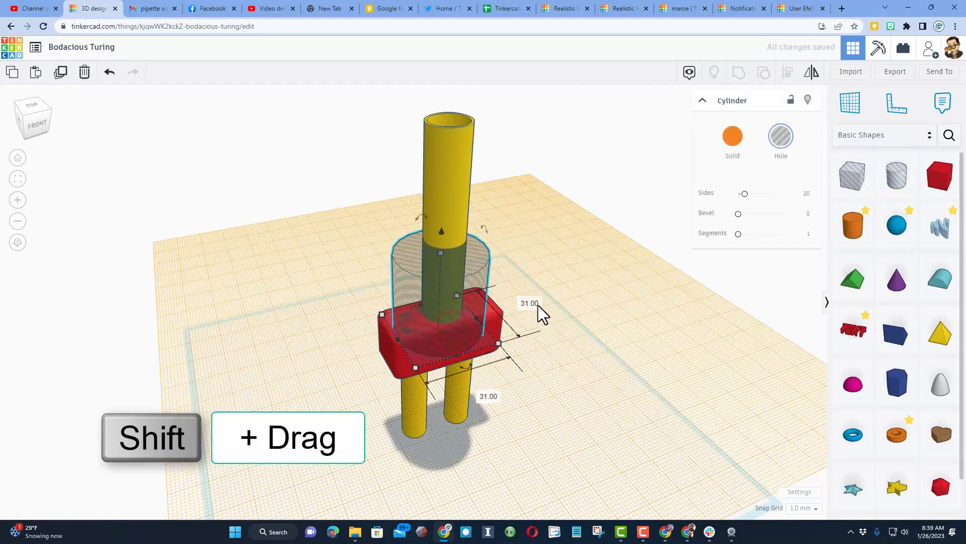
pyautogui.write('14.4')
pyautogui.press('Return')
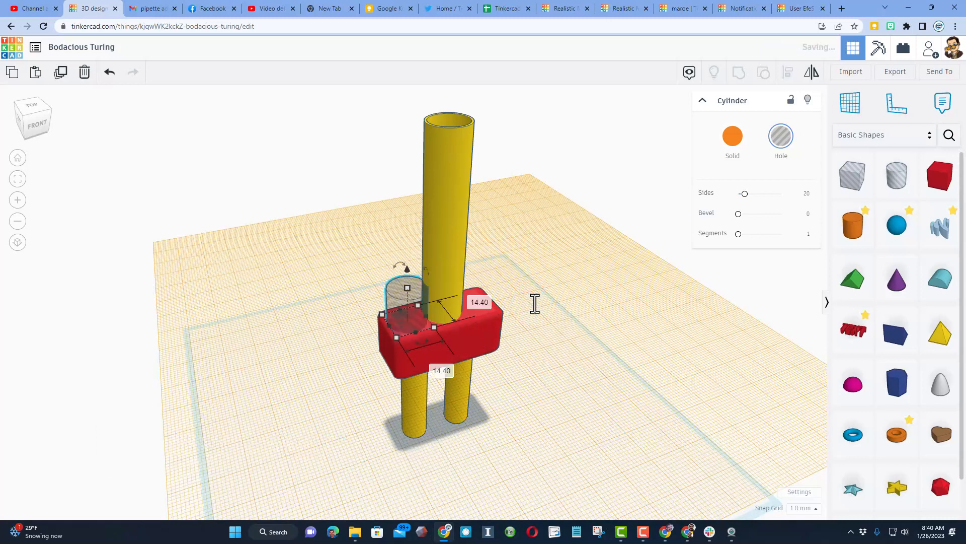
# Align the hole cylinder, the upper tube and the red box on their centers in both horizontal directions
pyautogui.keyDown('shift'); pyautogui.click(427, 297); pyautogui.keyUp('shift')
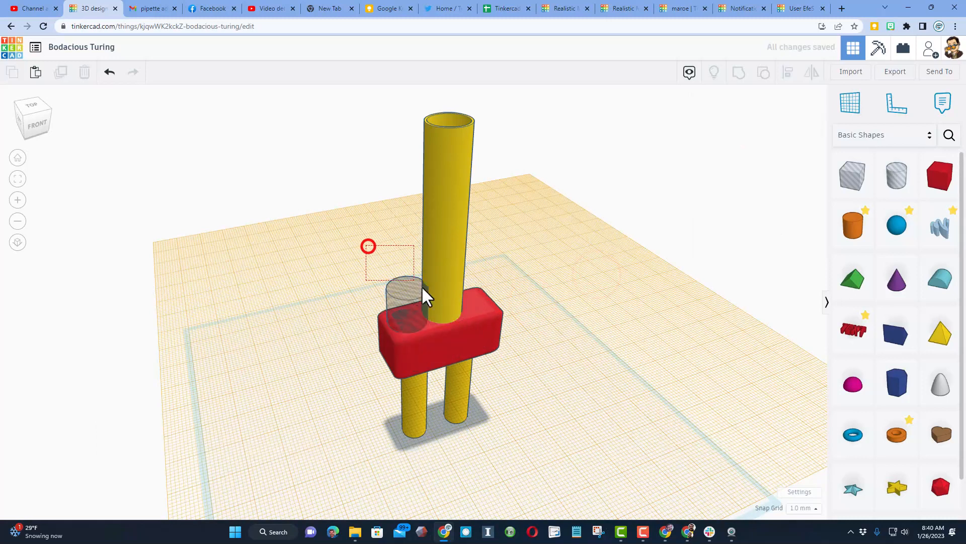
pyautogui.keyDown('shift'); pyautogui.click(466, 328); pyautogui.keyUp('shift')
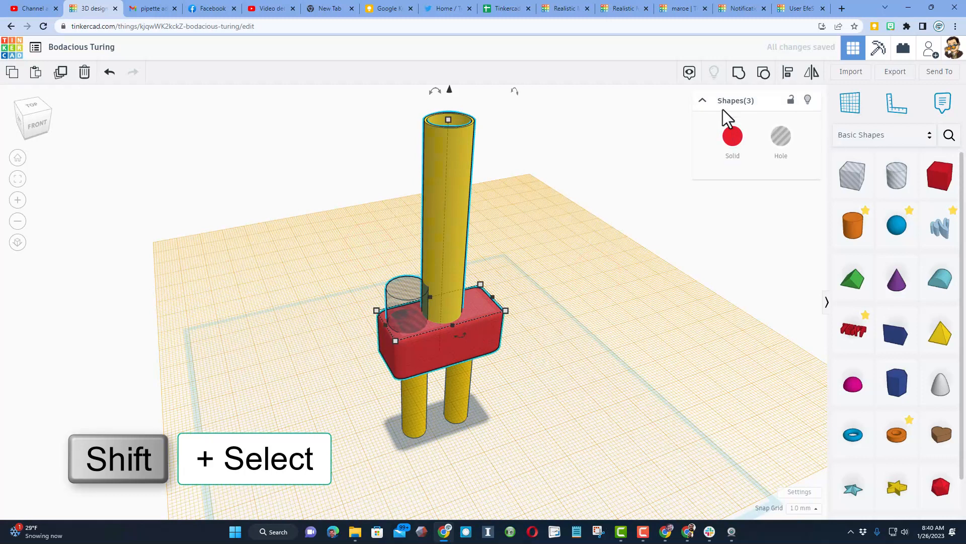
pyautogui.click(787, 73)
pyautogui.click(447, 344)
pyautogui.click(370, 328)
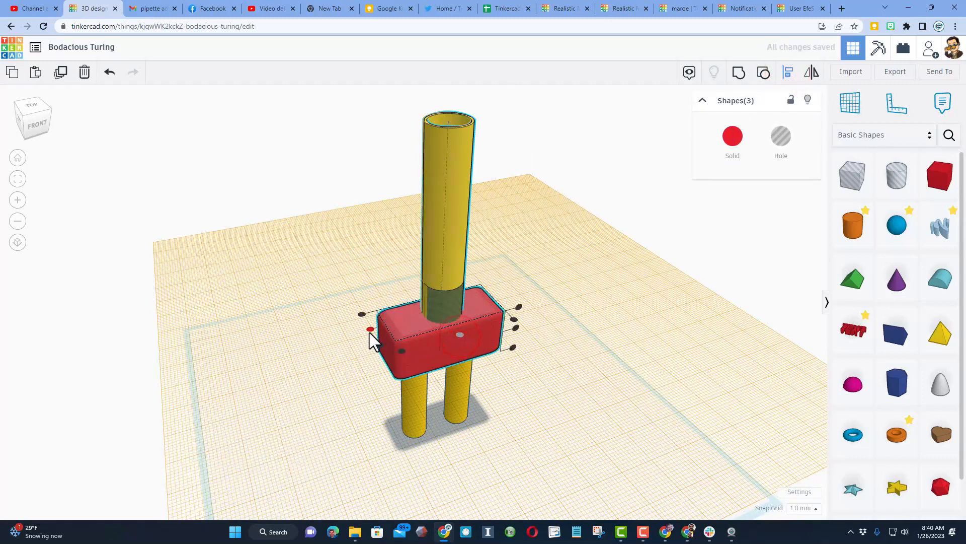
pyautogui.click(613, 282)
# Hide the upper tube and lower the hole cylinder 4 mm into the red box
pyautogui.click(455, 240)
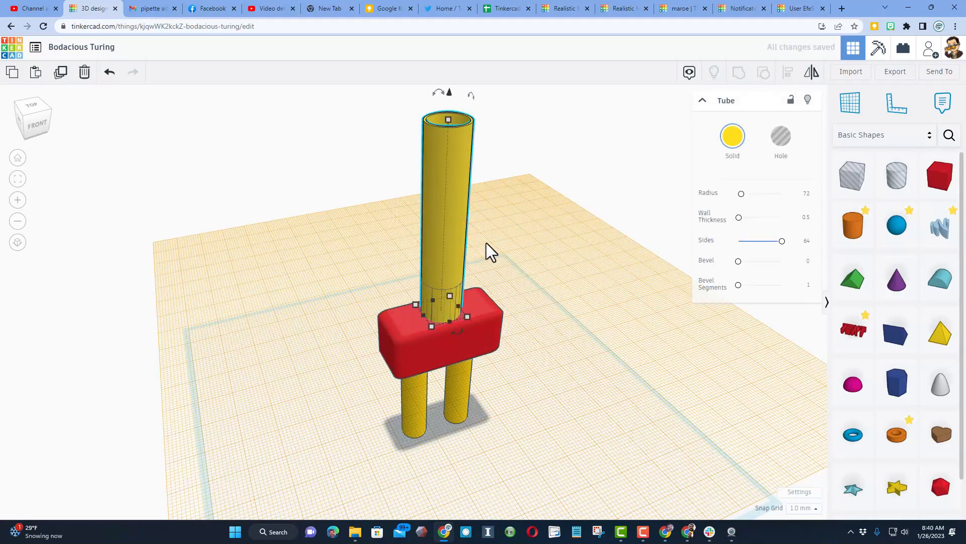
pyautogui.click(806, 101)
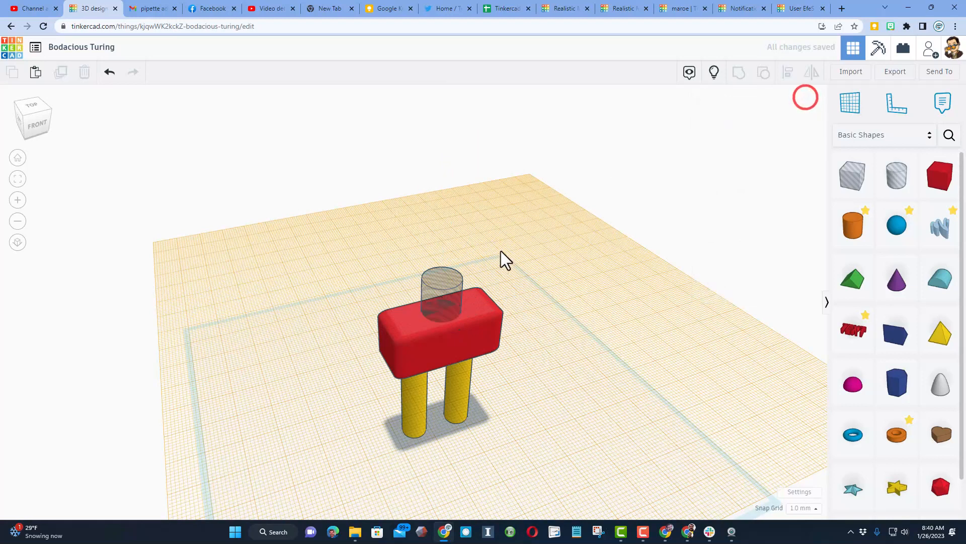
pyautogui.click(445, 262)
pyautogui.hotkey('ctrl', 'Down')
pyautogui.hotkey('ctrl', 'Down')
pyautogui.hotkey('ctrl', 'Down')
pyautogui.hotkey('ctrl', 'Down')
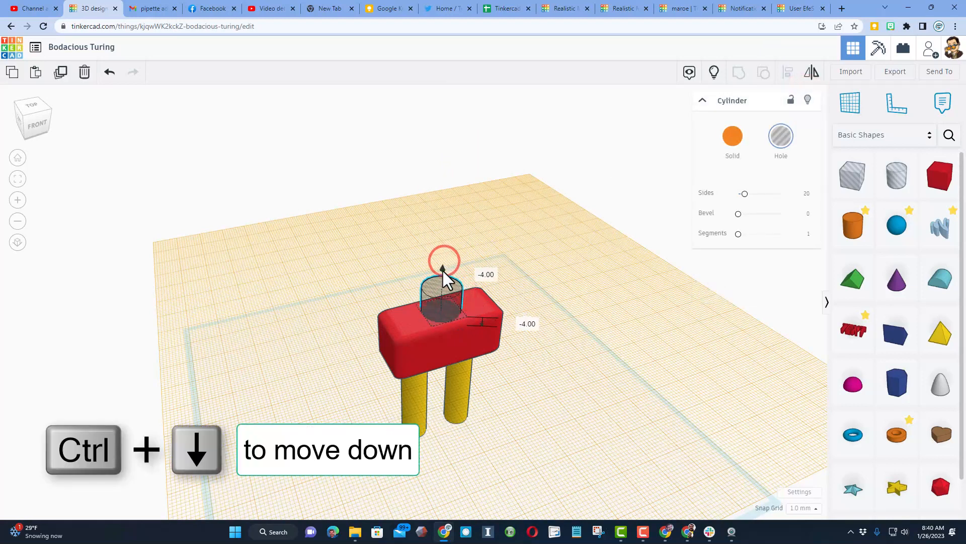
# Group the hole cylinder with the red box to cut the opening, and show the hidden upper tube again
pyautogui.keyDown('shift'); pyautogui.click(414, 355); pyautogui.keyUp('shift')
pyautogui.click(738, 74)
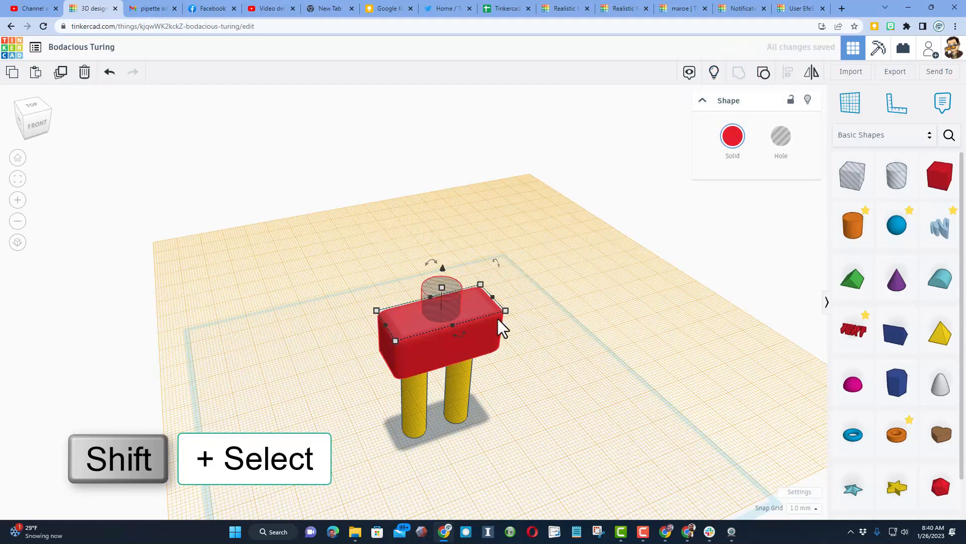
pyautogui.click(714, 72)
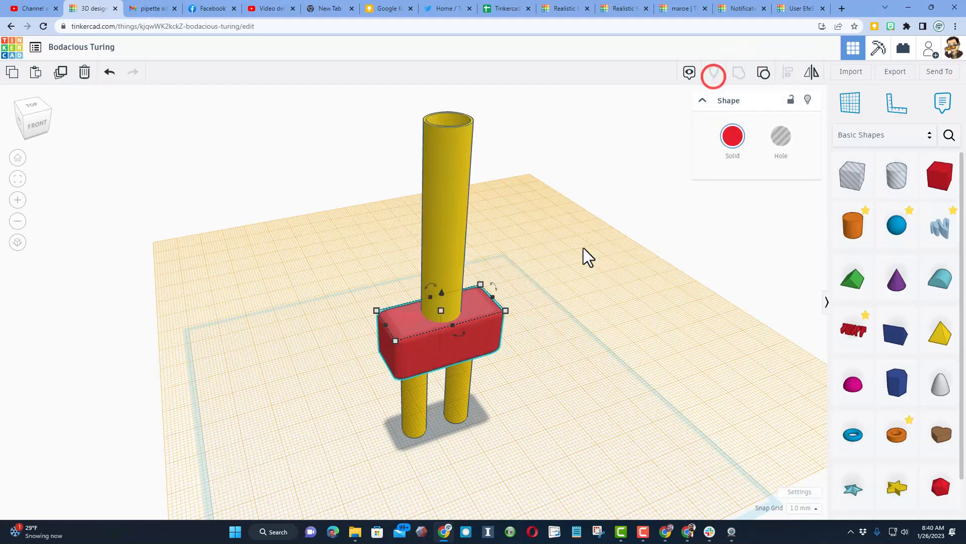
pyautogui.click(550, 369)
pyautogui.moveTo(622, 379); pyautogui.dragTo(583, 378, button='right')
pyautogui.scroll(-2, 605, 352)
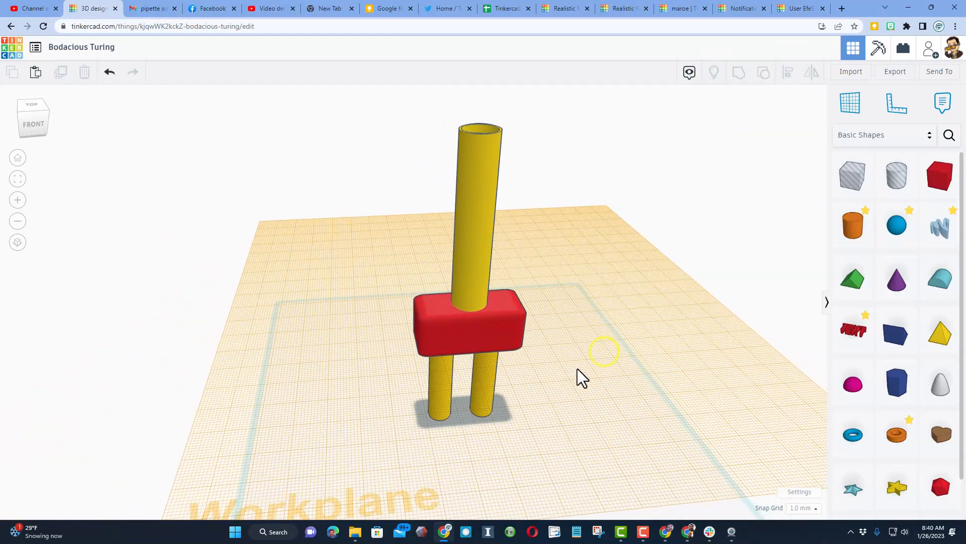
# Rename the design as pipette
pyautogui.click(102, 50)
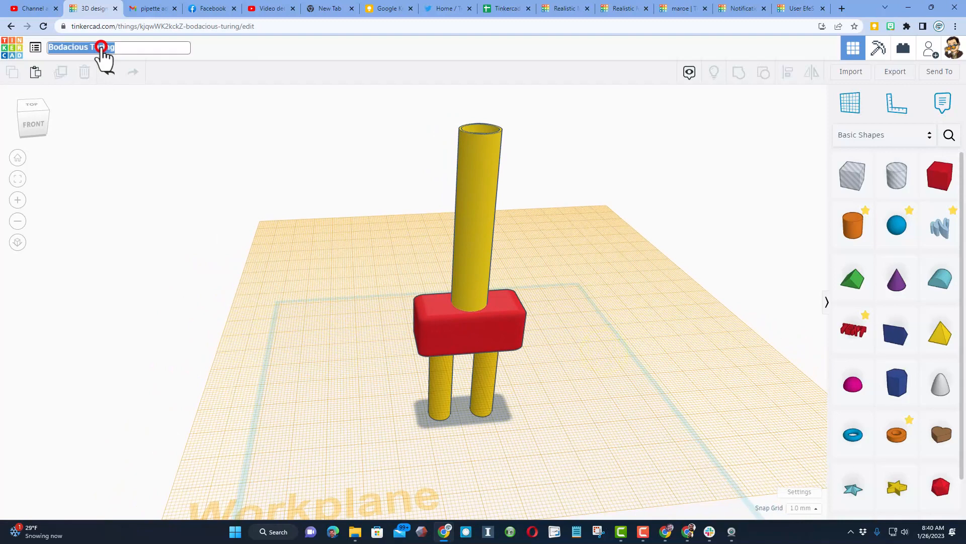
pyautogui.press('BackSpace')
pyautogui.write('P')
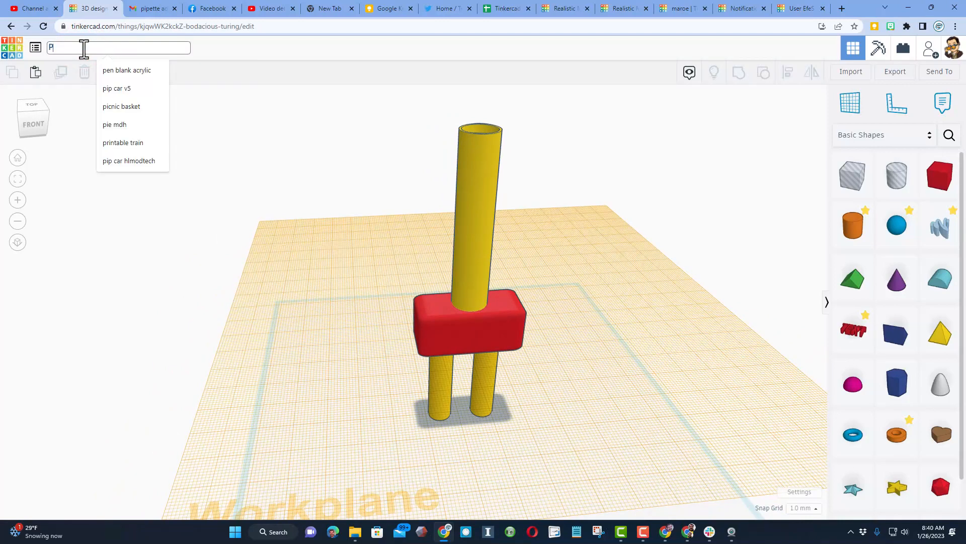
pyautogui.write('ipette')
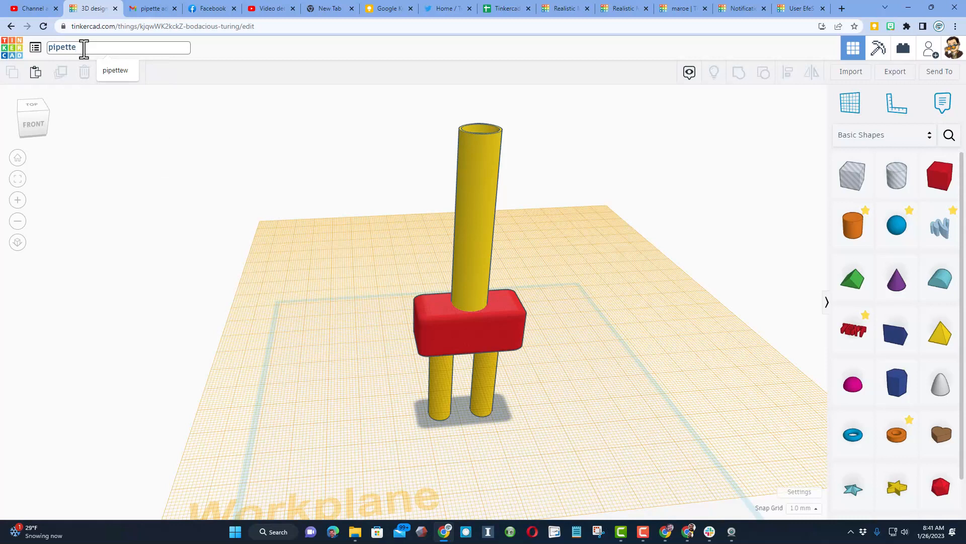
pyautogui.click(342, 237)
# Return the workplane to the base grid beneath the model
pyautogui.moveTo(356, 275); pyautogui.dragTo(371, 278, button='right')
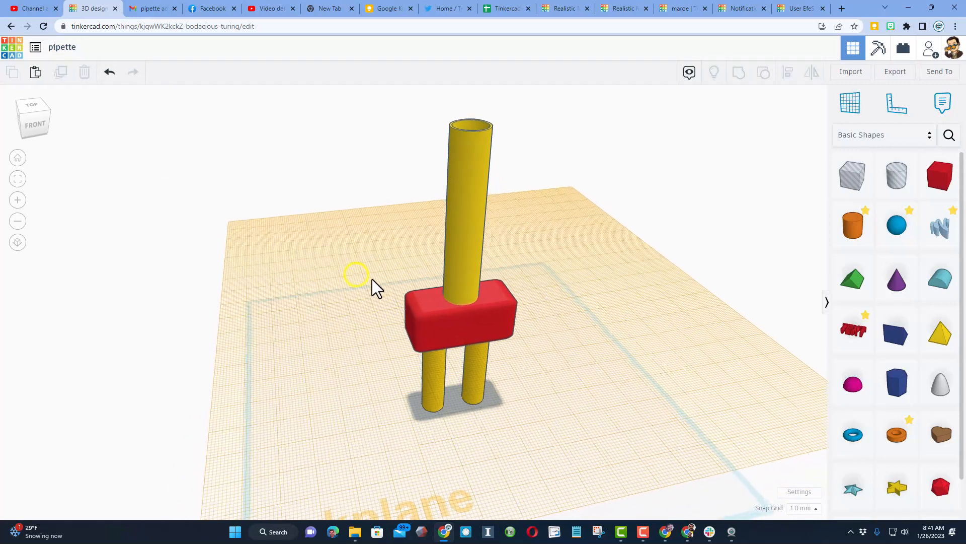
pyautogui.click(850, 108)
pyautogui.click(553, 398)
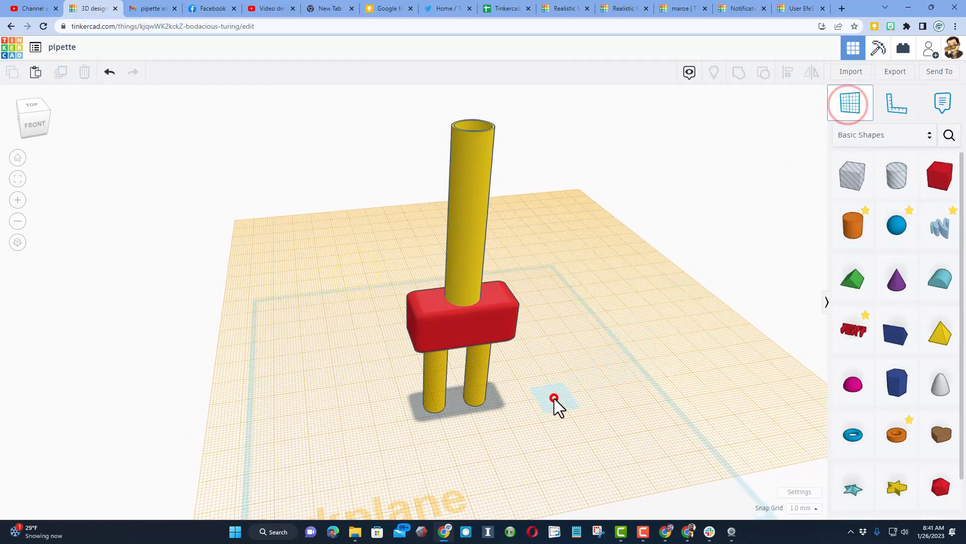
# Add a note reading "14.2 diameter" on the red box's top face beside the upper tube
pyautogui.click(939, 104)
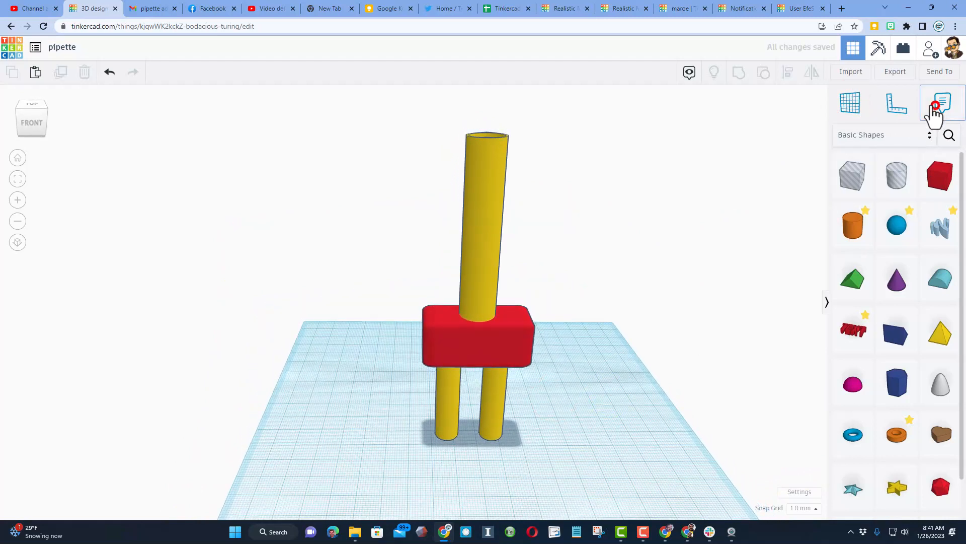
pyautogui.click(509, 321)
pyautogui.click(473, 301)
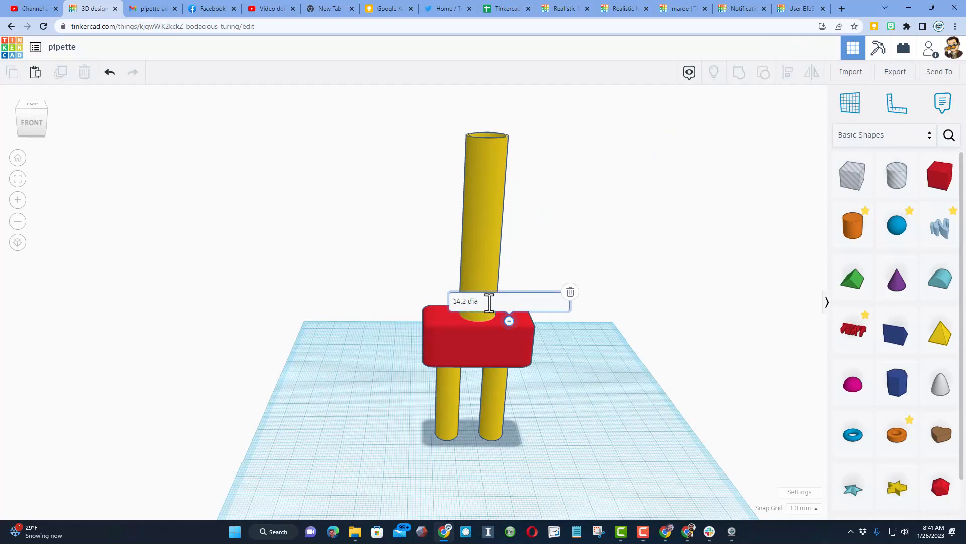
# Make the upper tube transparent and change its solid color to magenta
pyautogui.click(484, 243)
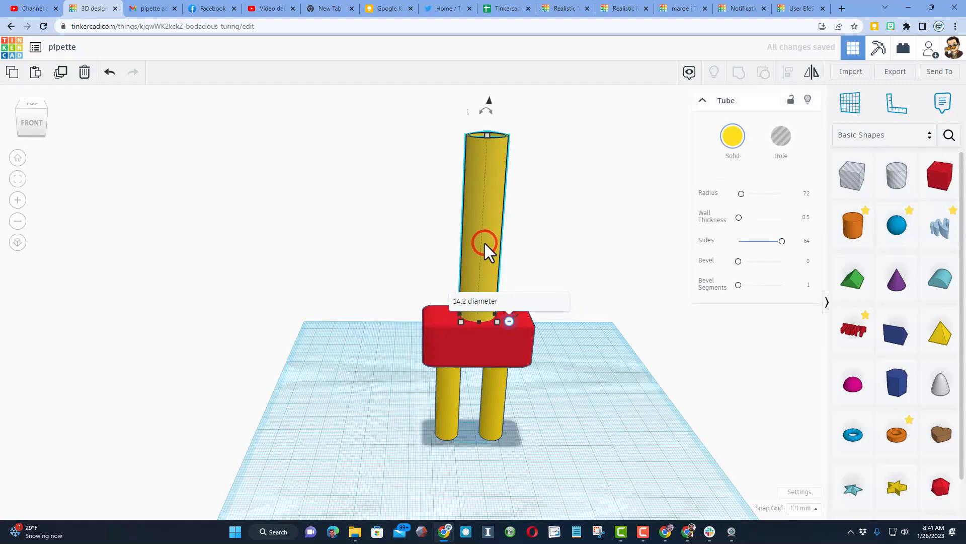
pyautogui.press('t')
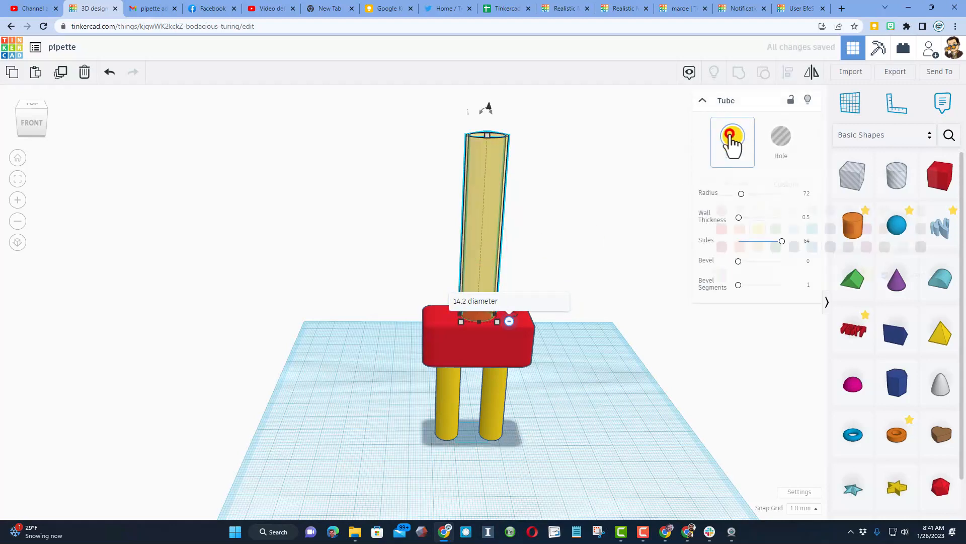
pyautogui.click(734, 135)
pyautogui.click(867, 231)
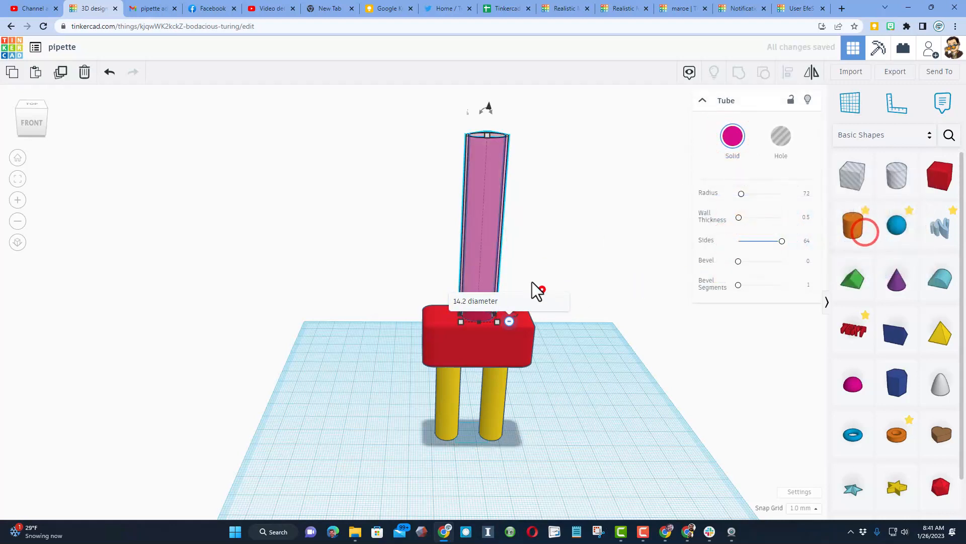
pyautogui.scroll(5, 535, 291)
pyautogui.scroll(-4, 529, 327)
pyautogui.moveTo(594, 262); pyautogui.dragTo(563, 323, button='middle')
pyautogui.moveTo(557, 349); pyautogui.dragTo(564, 332, button='right')
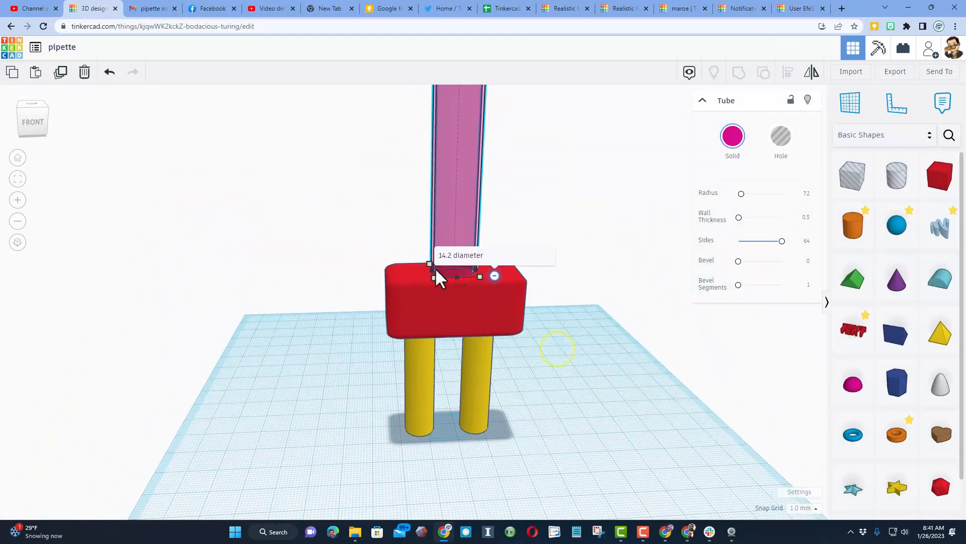
pyautogui.moveTo(447, 363); pyautogui.dragTo(472, 338, button='right')
pyautogui.click(938, 105)
pyautogui.click(502, 413)
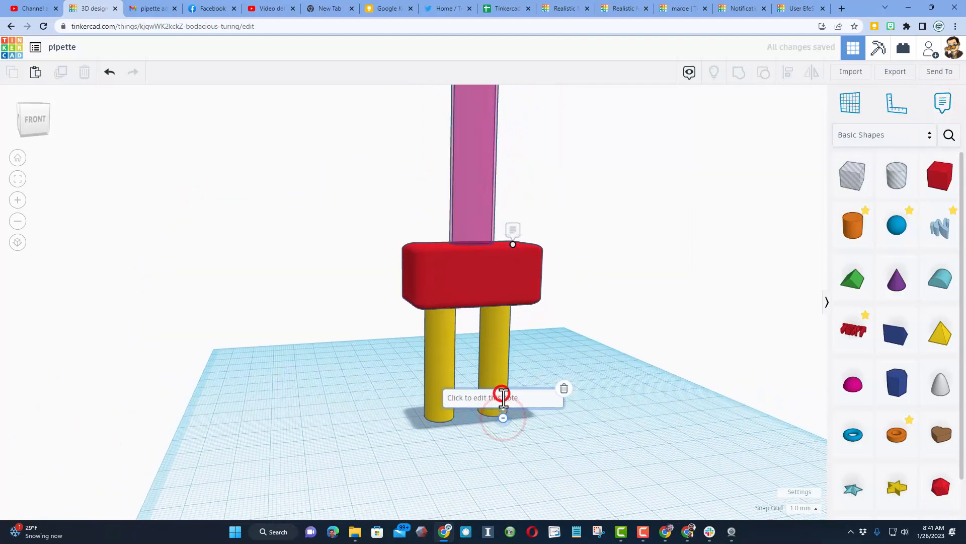
pyautogui.click(565, 389)
pyautogui.moveTo(686, 343); pyautogui.dragTo(610, 340, button='right')
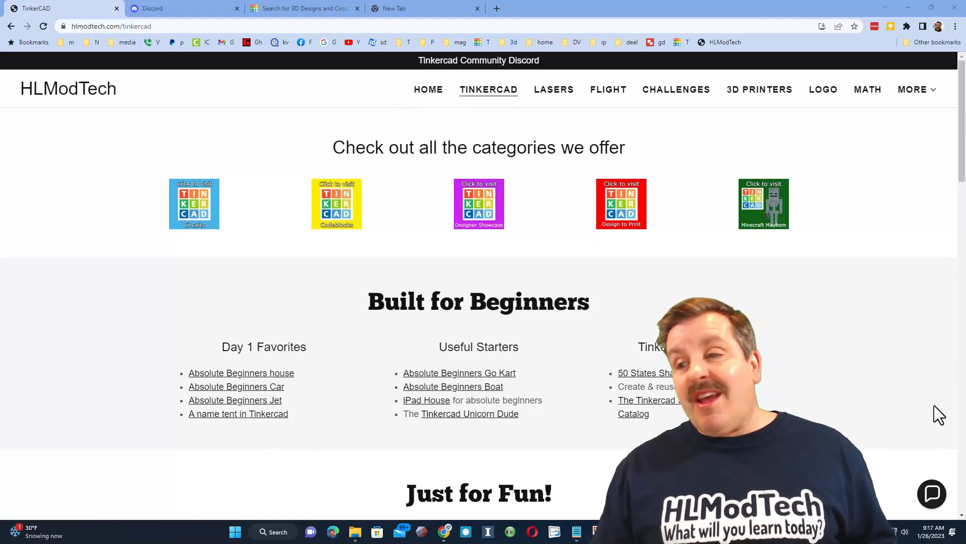
# Switch to the HLModTech website and view its contact chat and the Tinkercad Community Discord invitation, closing each again
pyautogui.click(932, 493)
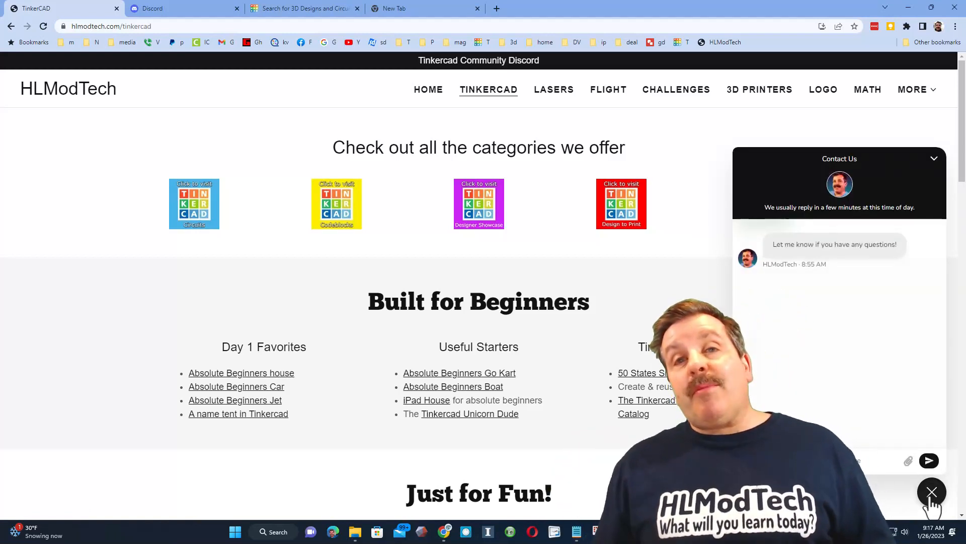
pyautogui.click(931, 493)
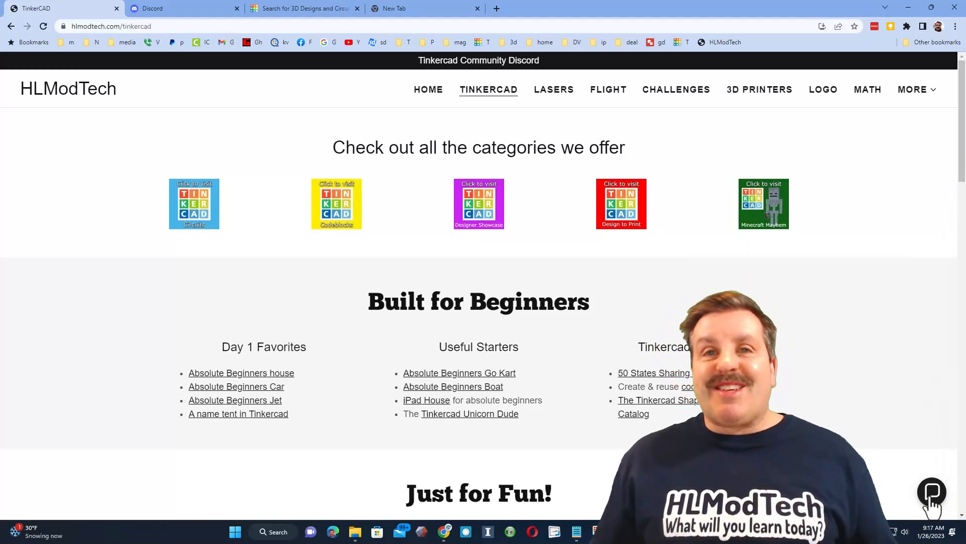
pyautogui.click(481, 62)
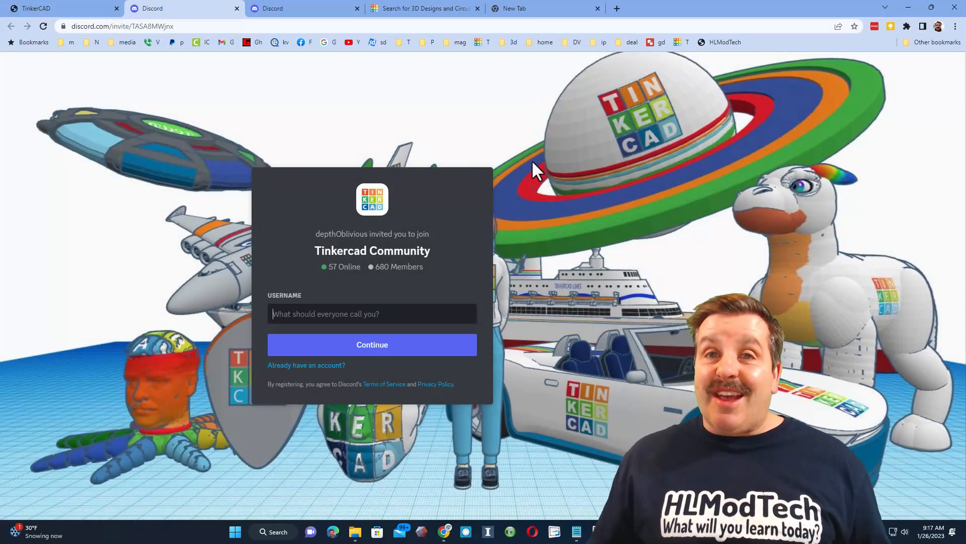
pyautogui.hotkey('ctrl', 'w')
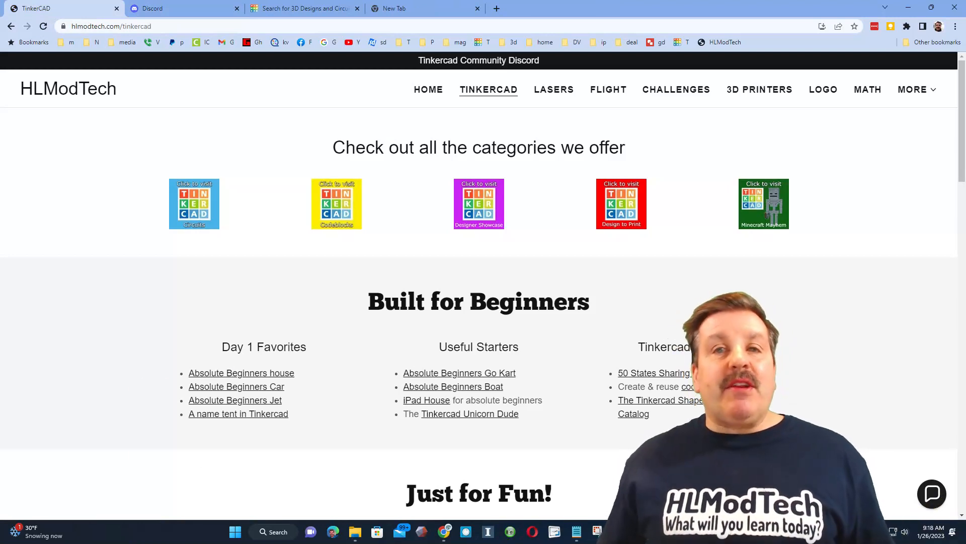